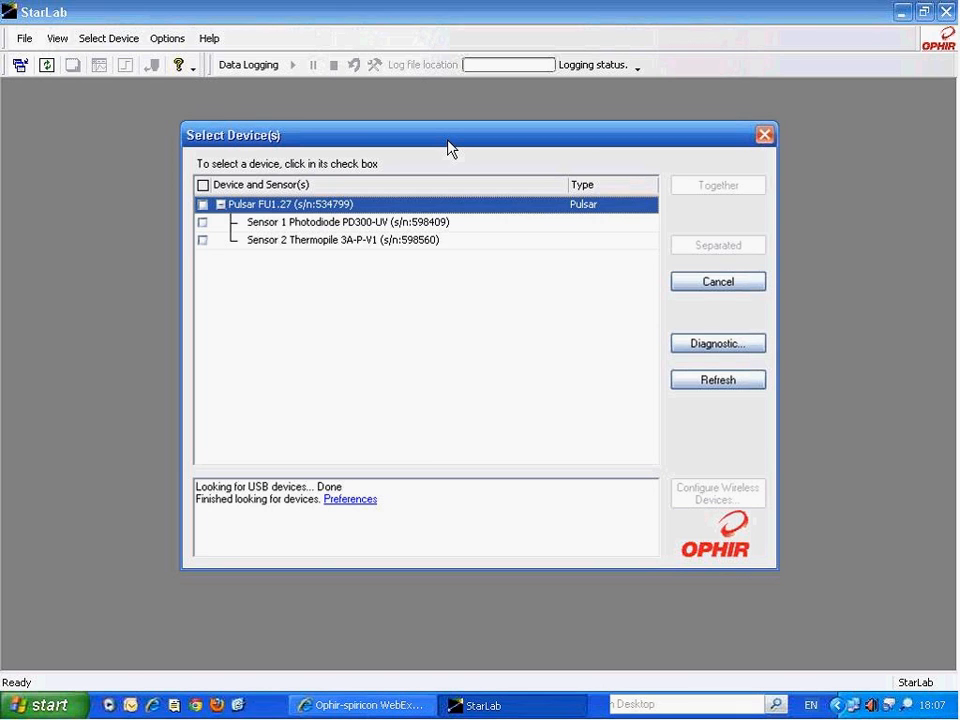
- Select the Pulsar's Sensor 2 Thermopile 3A-P-V1 and open it with the Together option
left_click(201, 242)
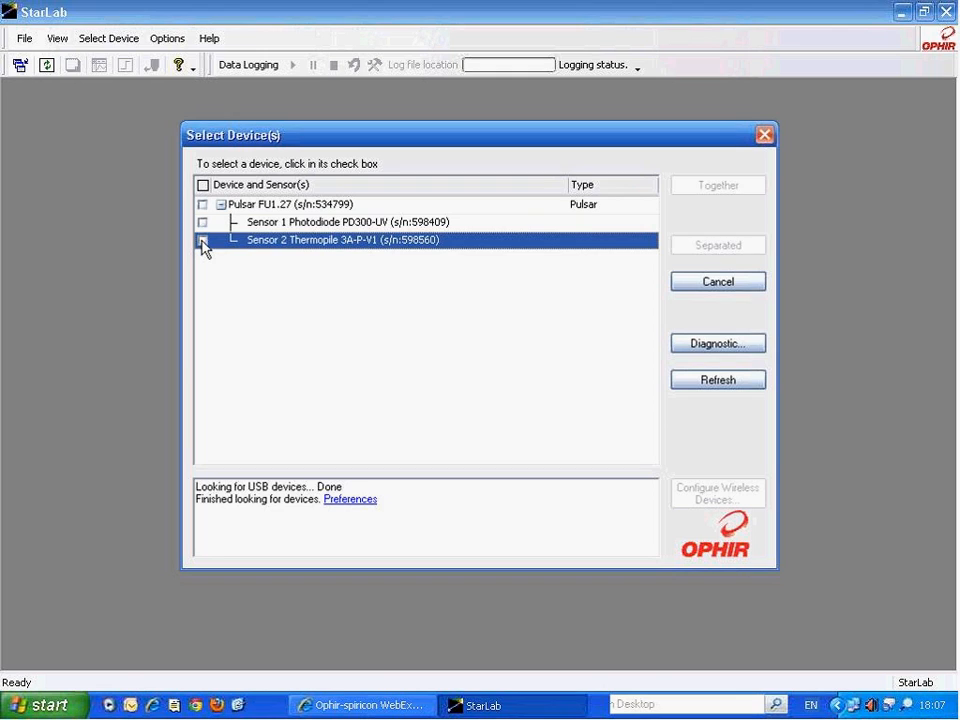
left_click(202, 242)
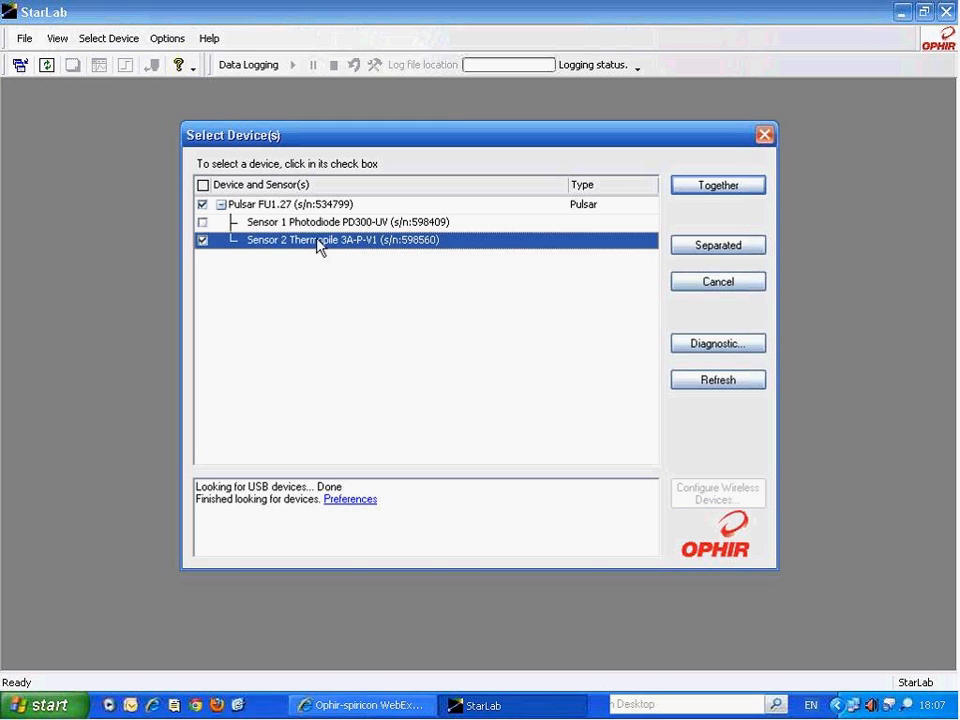
left_click(693, 192)
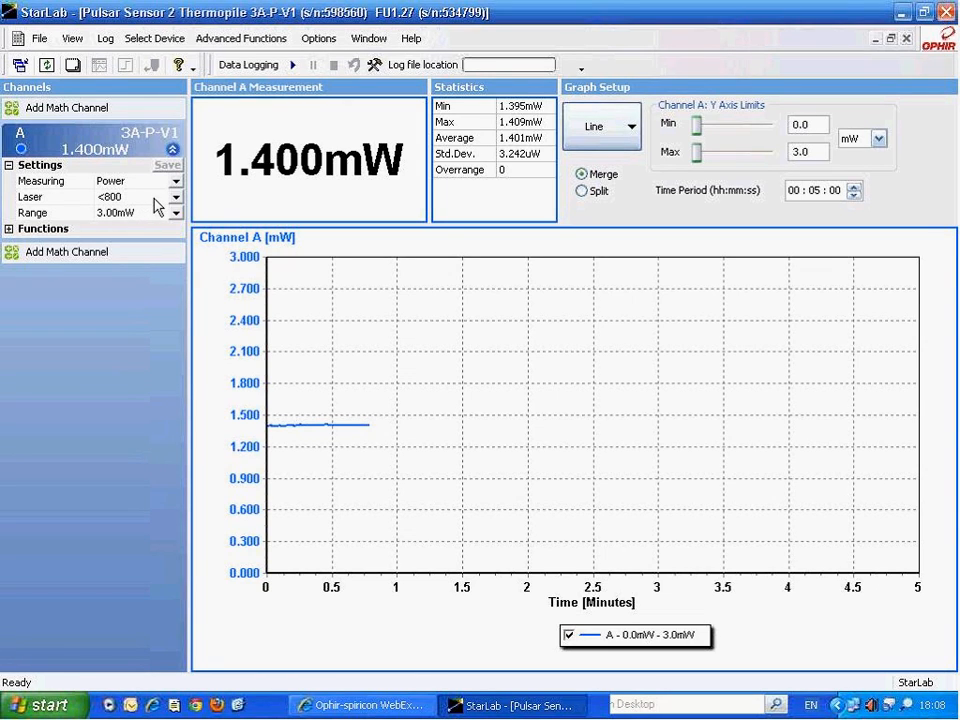
- Examine the Laser, Range and Measuring options available for channel A
left_click(176, 198)
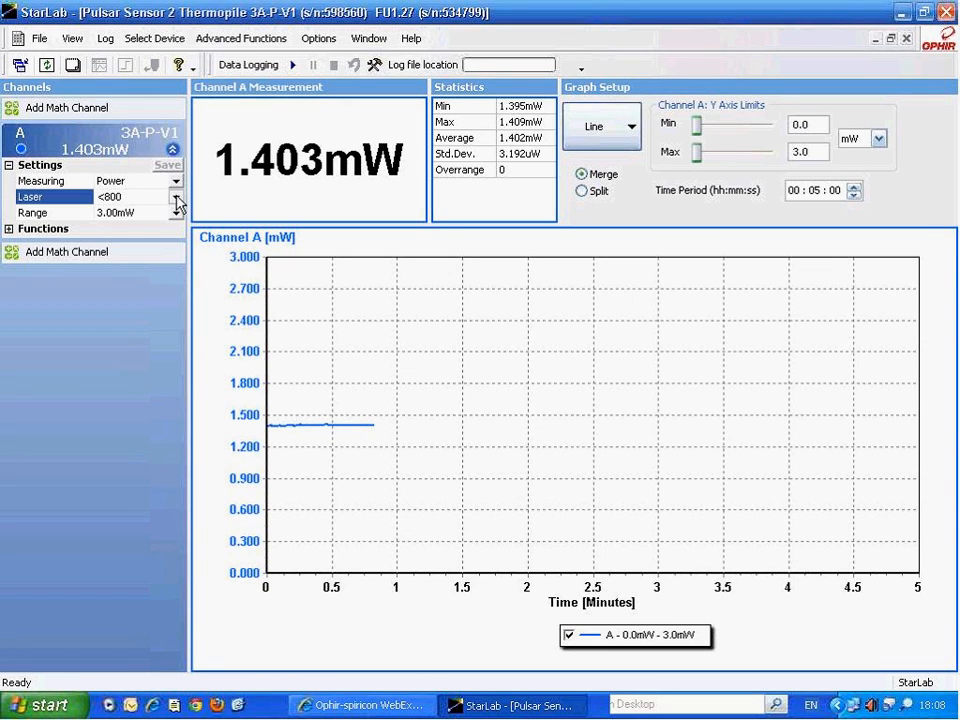
left_click(176, 197)
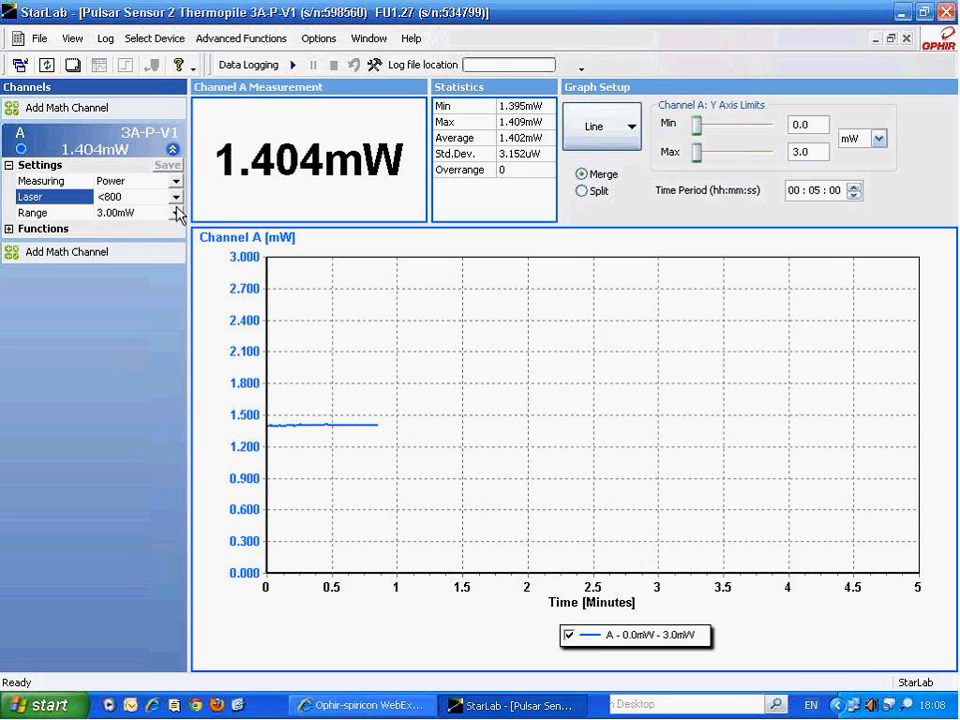
left_click(177, 214)
left_click(177, 215)
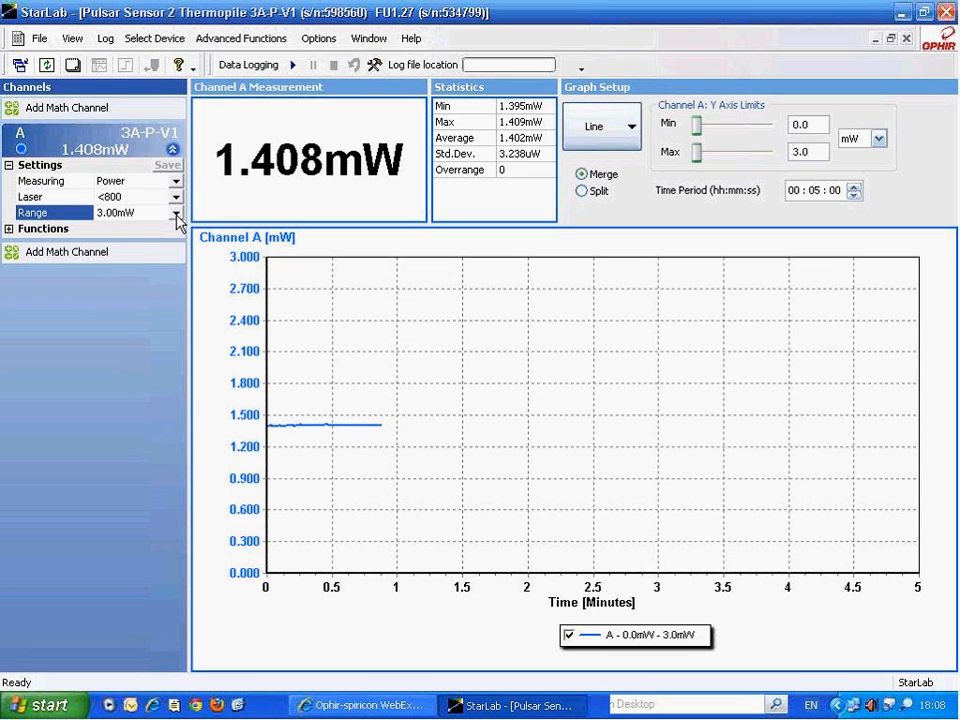
left_click(176, 181)
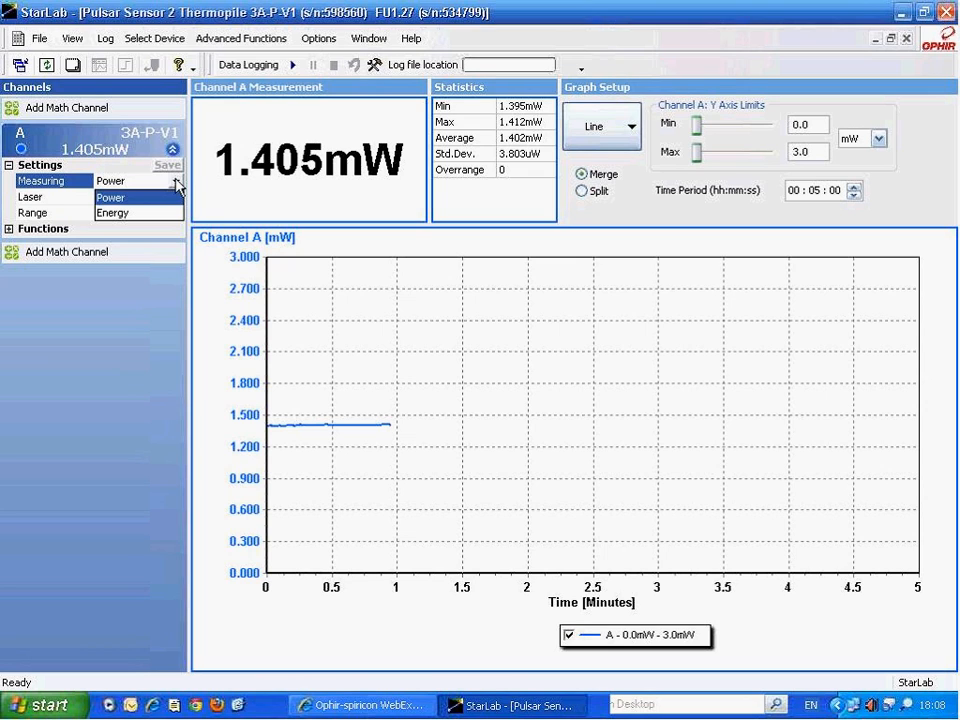
left_click(177, 183)
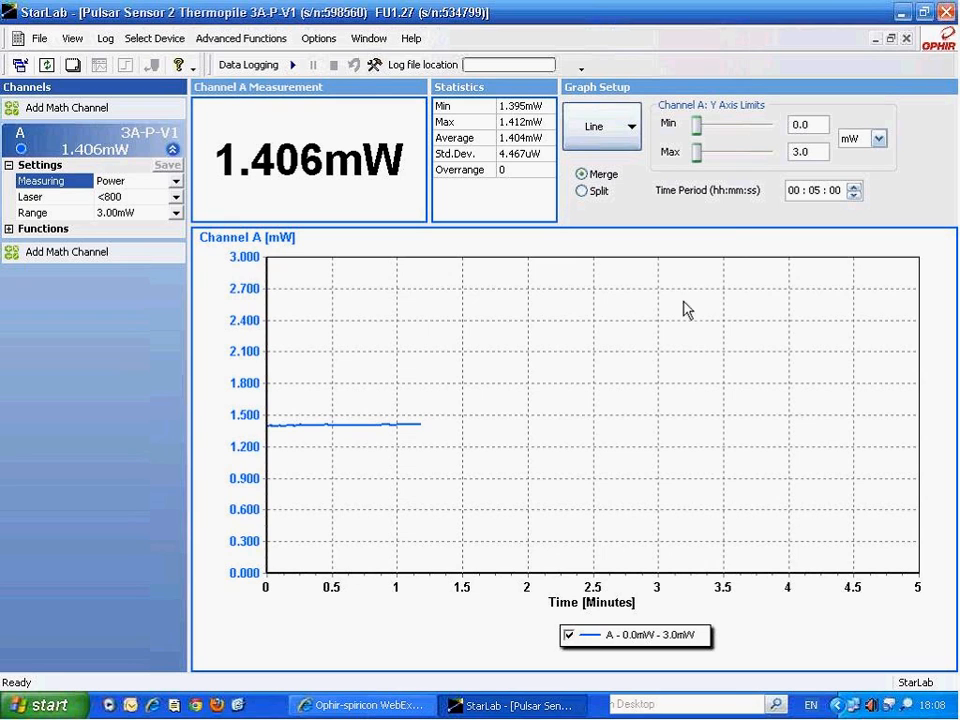
- Raise the graph's Y axis maximum to 26.0 mW and set its time period to 00:01:00
left_click(698, 155)
left_click_drag(698, 158, 733, 151)
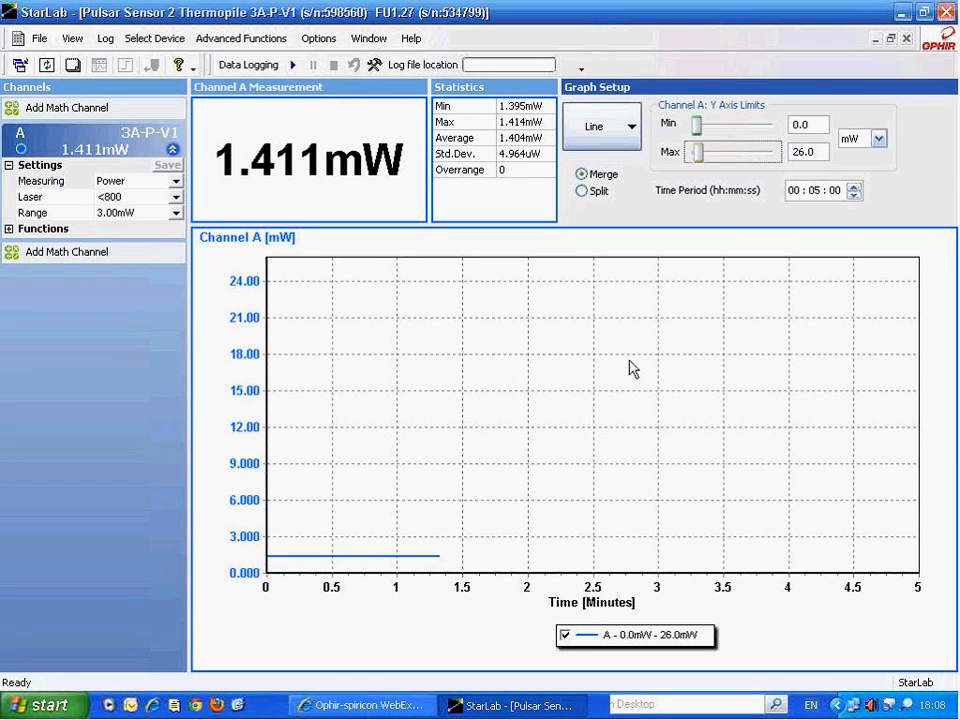
left_click(815, 191)
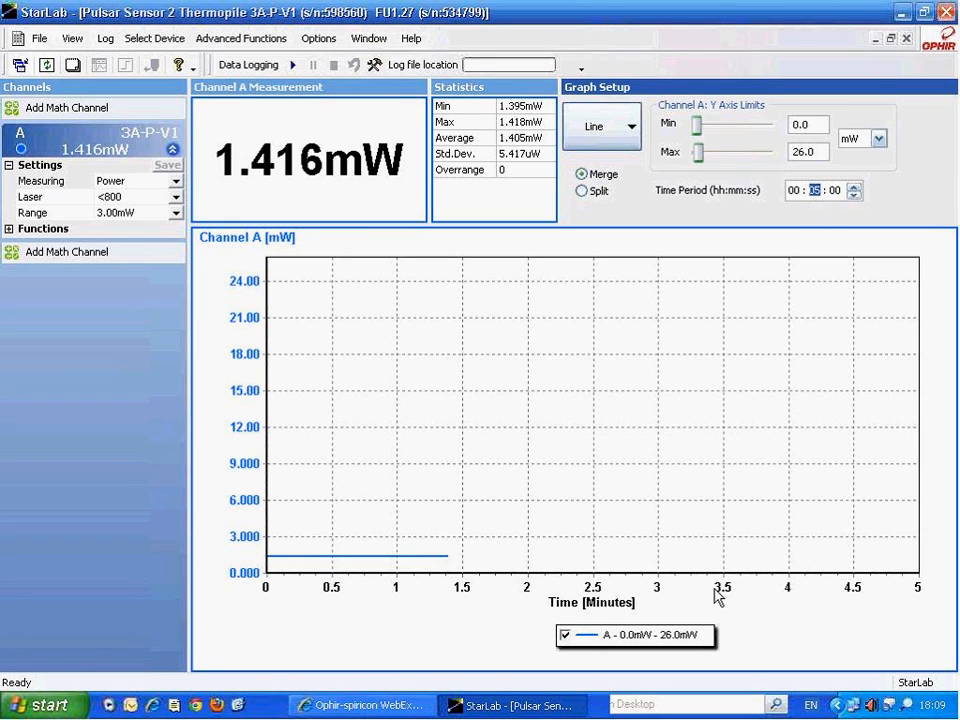
left_click(854, 196)
left_click(854, 196)
left_click(854, 196)
left_click(854, 196)
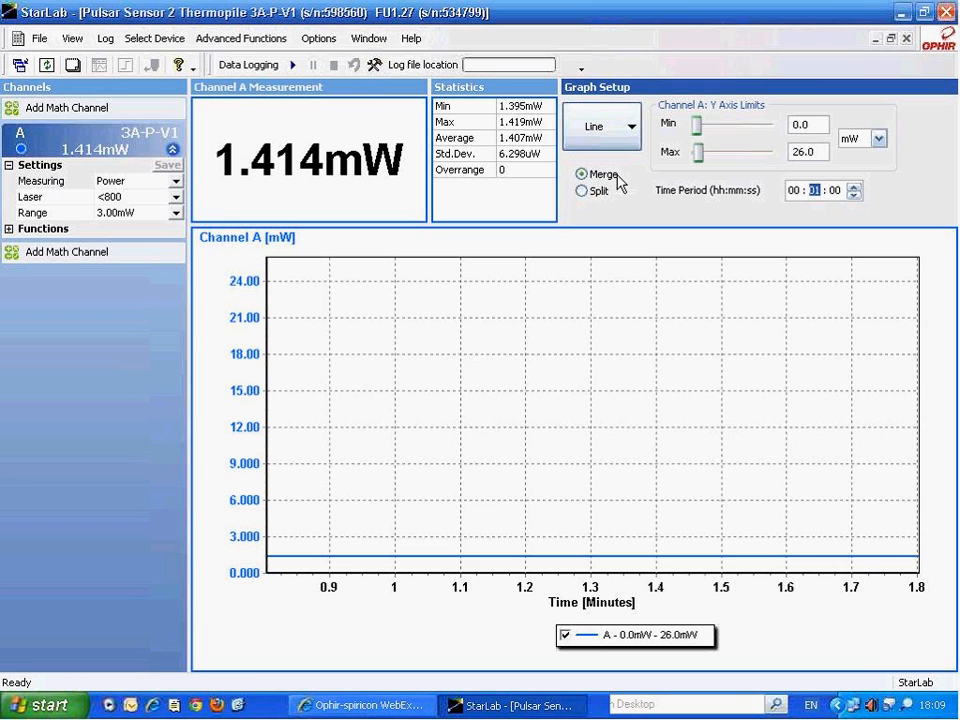
- Display the measurement as a bar chart and lower the Y axis maximum to 13.0 mW
left_click(630, 127)
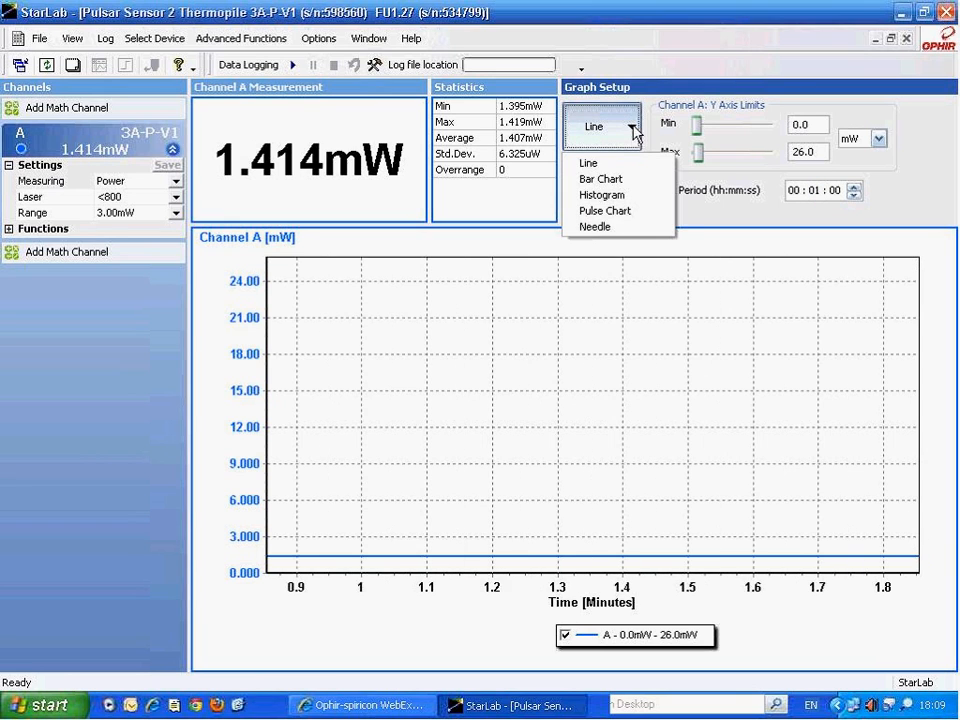
left_click(616, 180)
left_click_drag(700, 160, 701, 155)
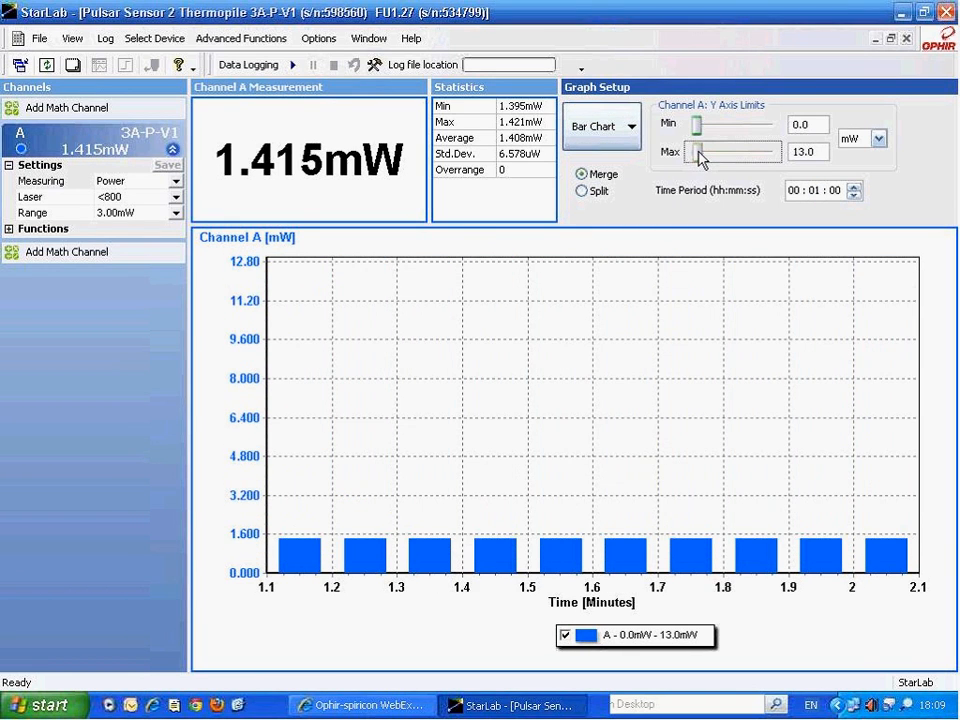
- Change the graph type to Histogram and next to Pulse Chart
left_click(632, 128)
left_click(616, 180)
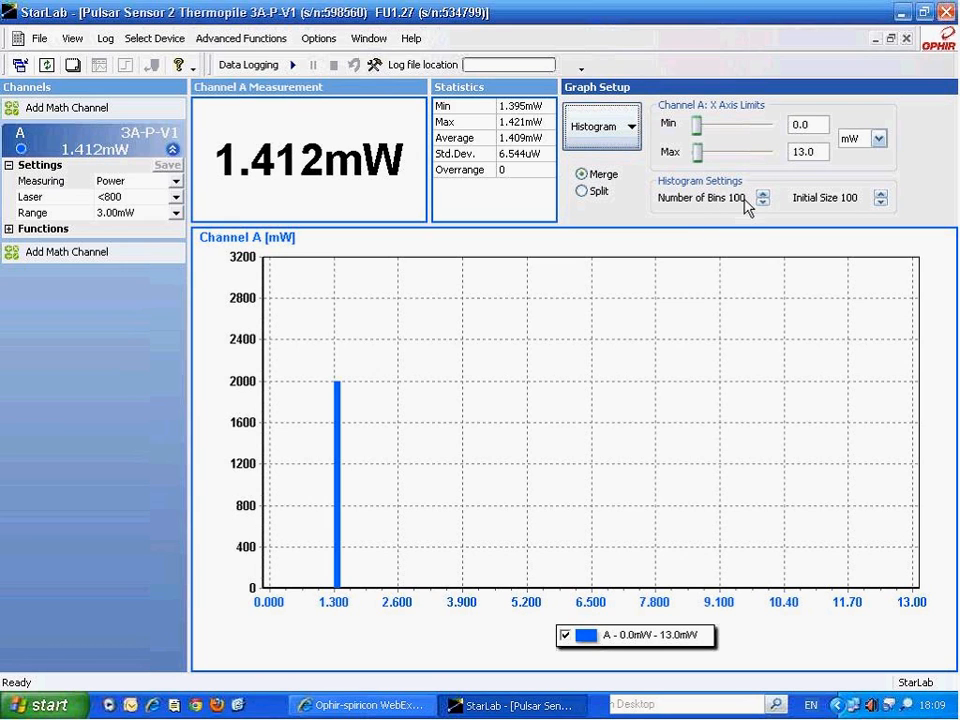
left_click(633, 130)
left_click(607, 211)
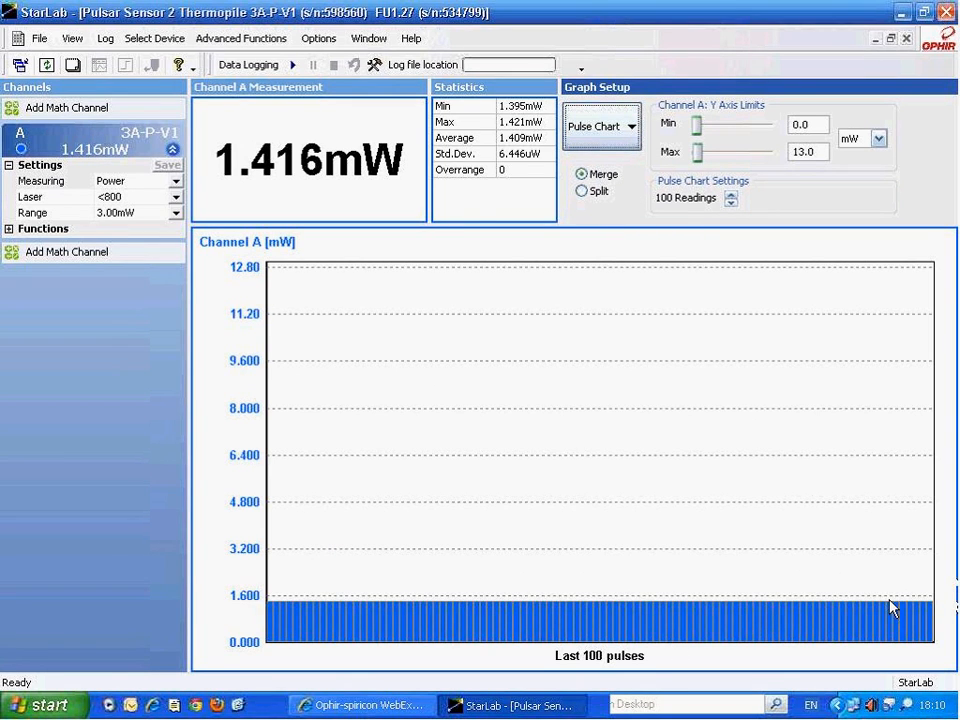
- Display the measurement as a needle gauge with Persistence enabled
left_click(632, 130)
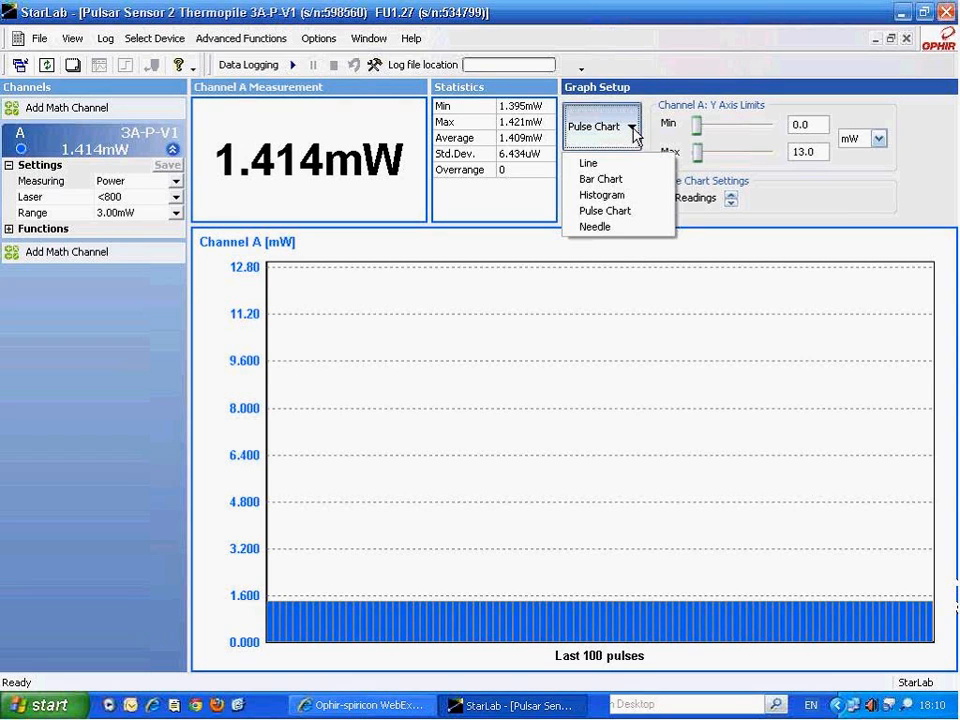
left_click(590, 226)
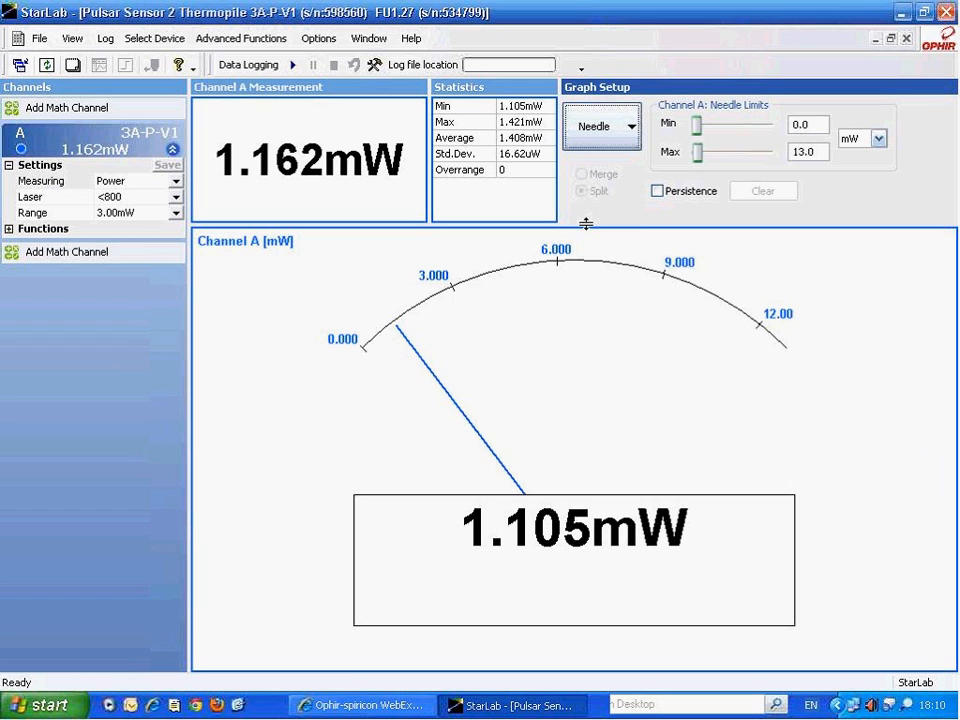
left_click(657, 191)
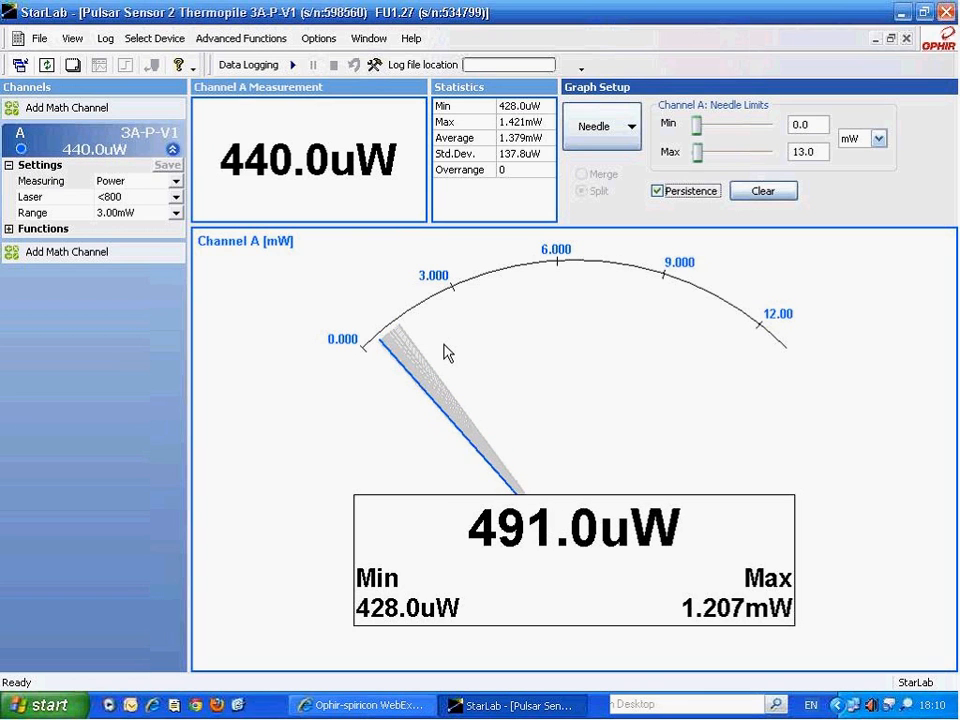
- Turn off the needle gauge's Persistence and return the graph to the Line type
left_click(658, 191)
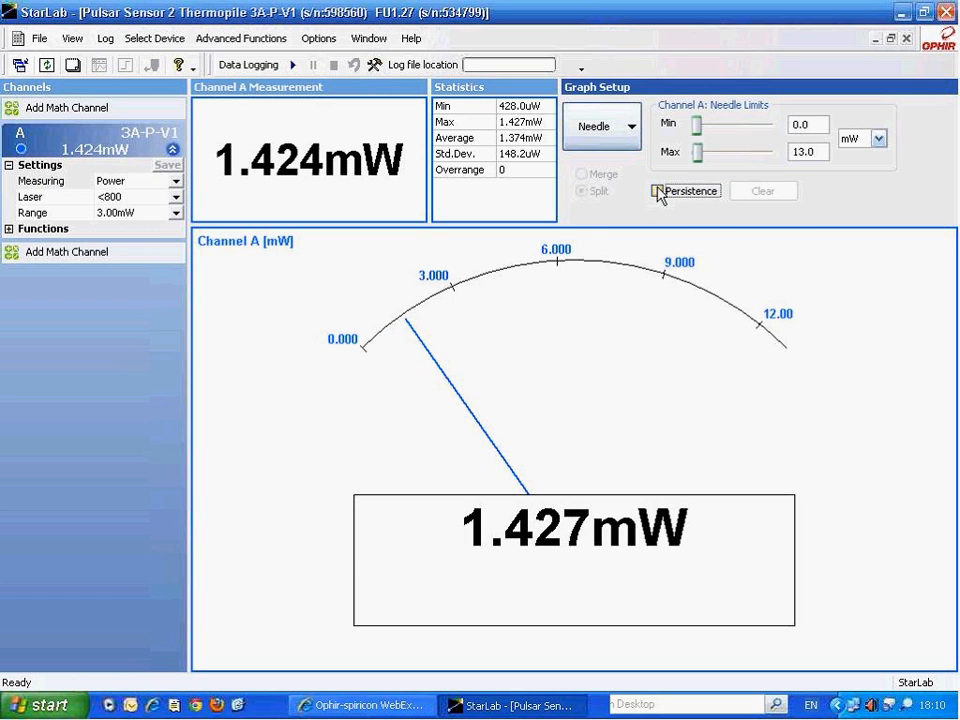
left_click(636, 131)
left_click(597, 162)
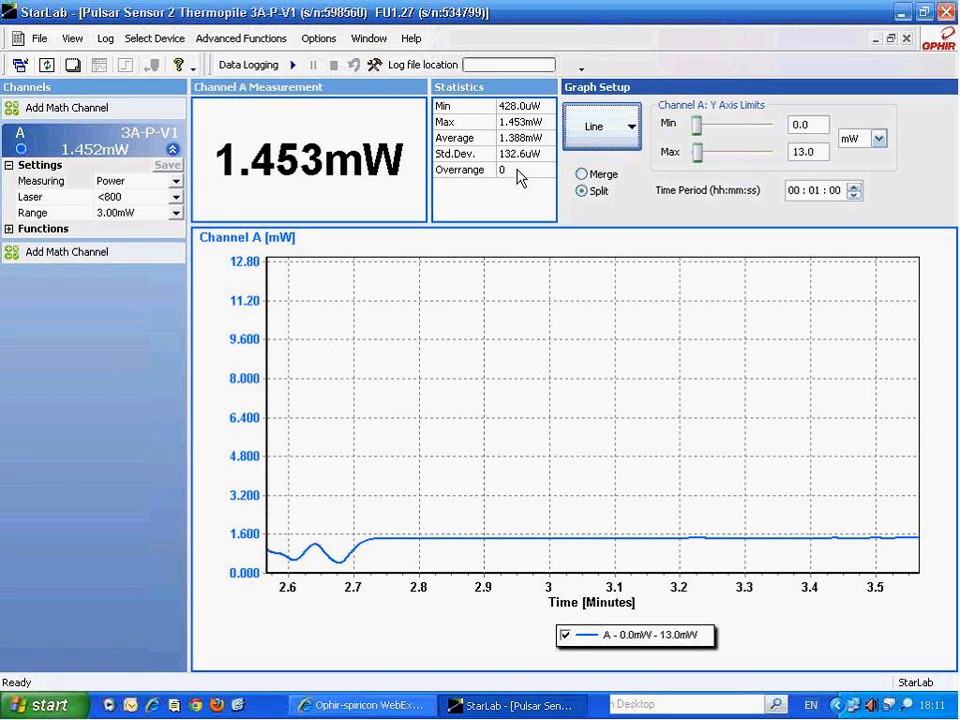
- Try the 300uW measurement range for channel A, and set the range to AUTO
left_click(177, 214)
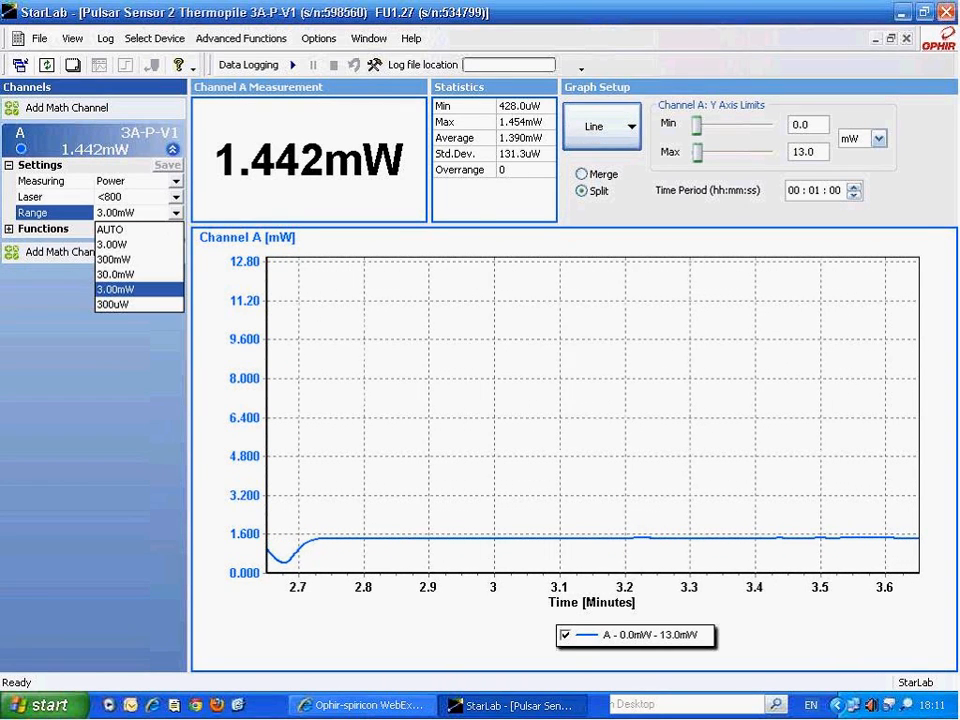
left_click(129, 305)
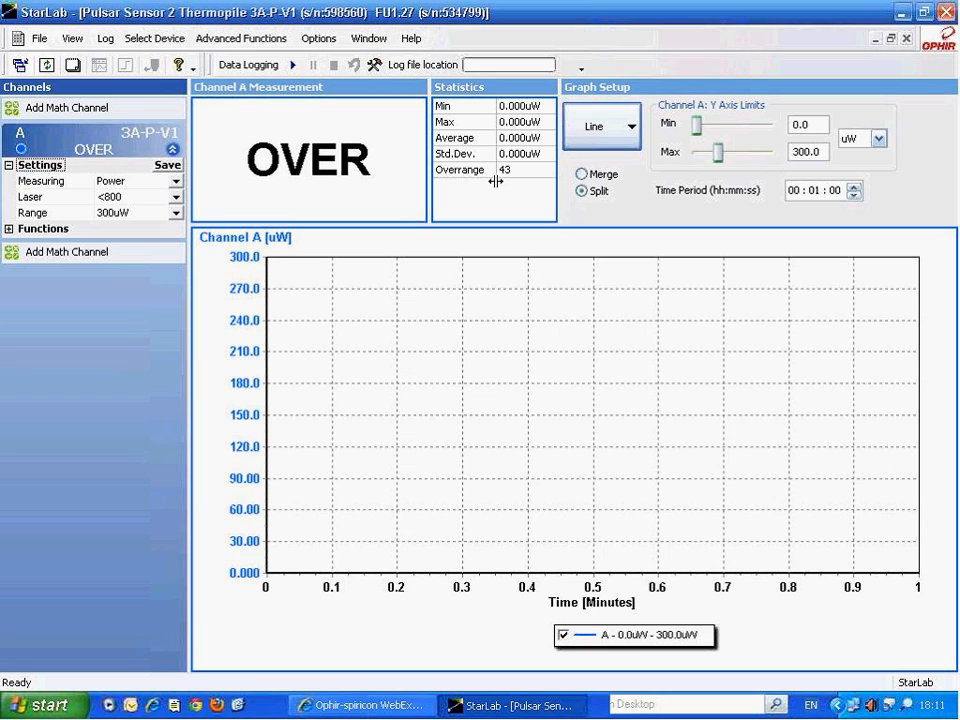
left_click(177, 214)
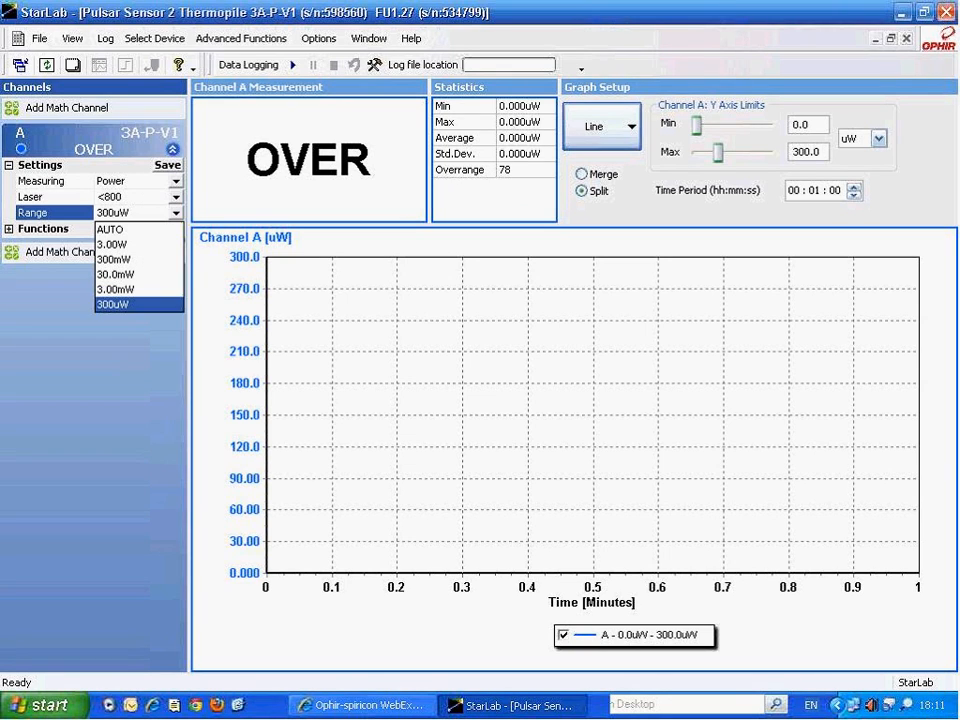
left_click(124, 229)
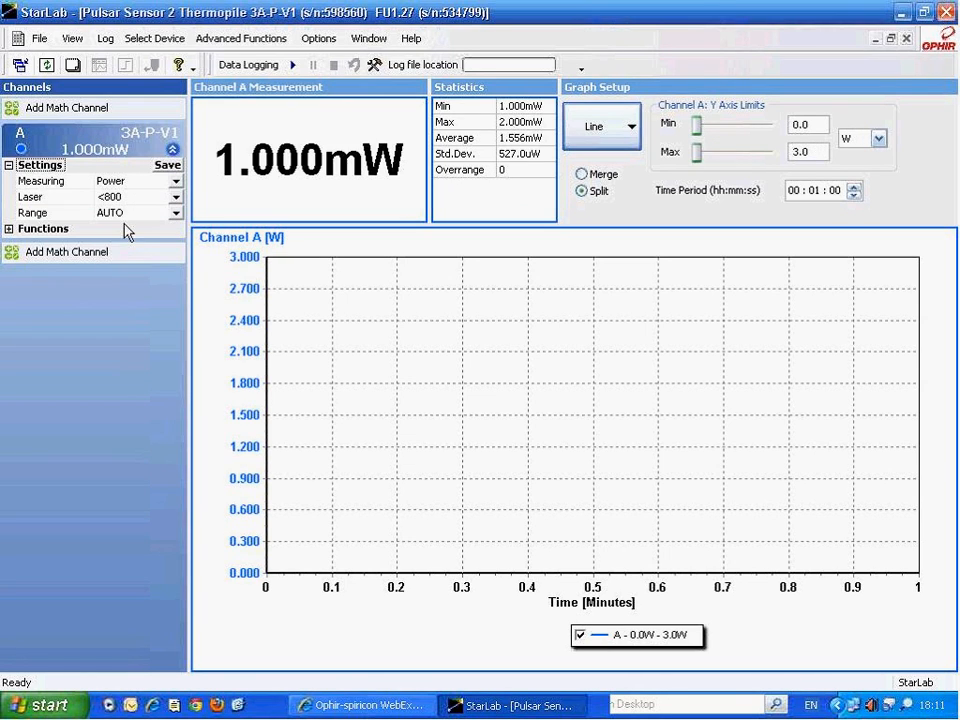
- Try scaling channel A's Y axis in uW with a maximum of 321.0
left_click(879, 140)
left_click(857, 195)
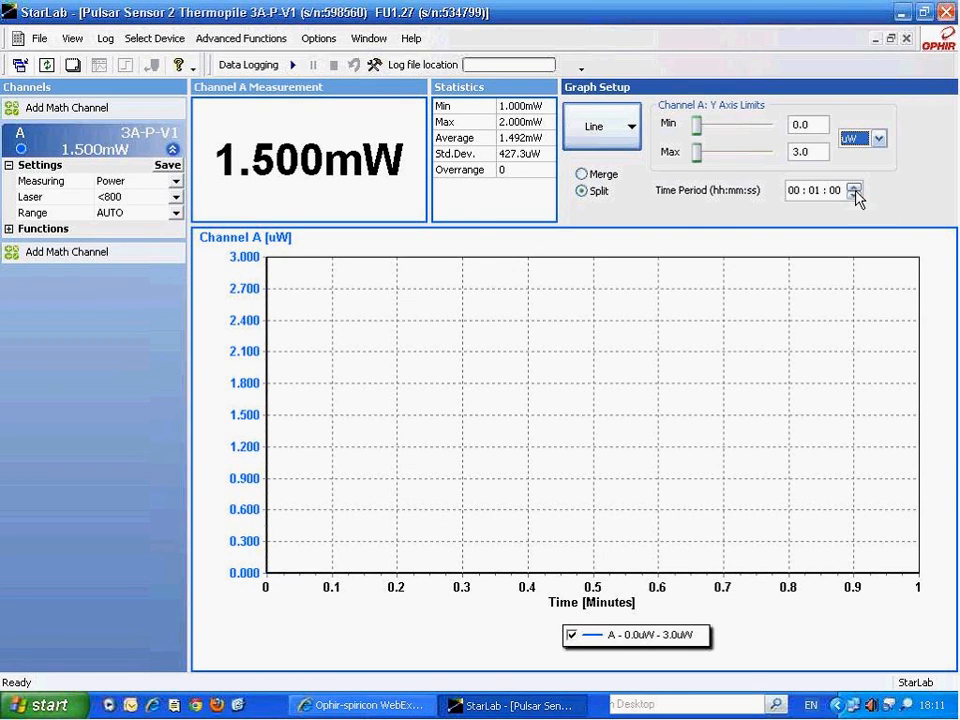
mouse_move(705, 158)
left_mouse_down()
mouse_move(698, 164)
mouse_move(720, 156)
left_mouse_up()
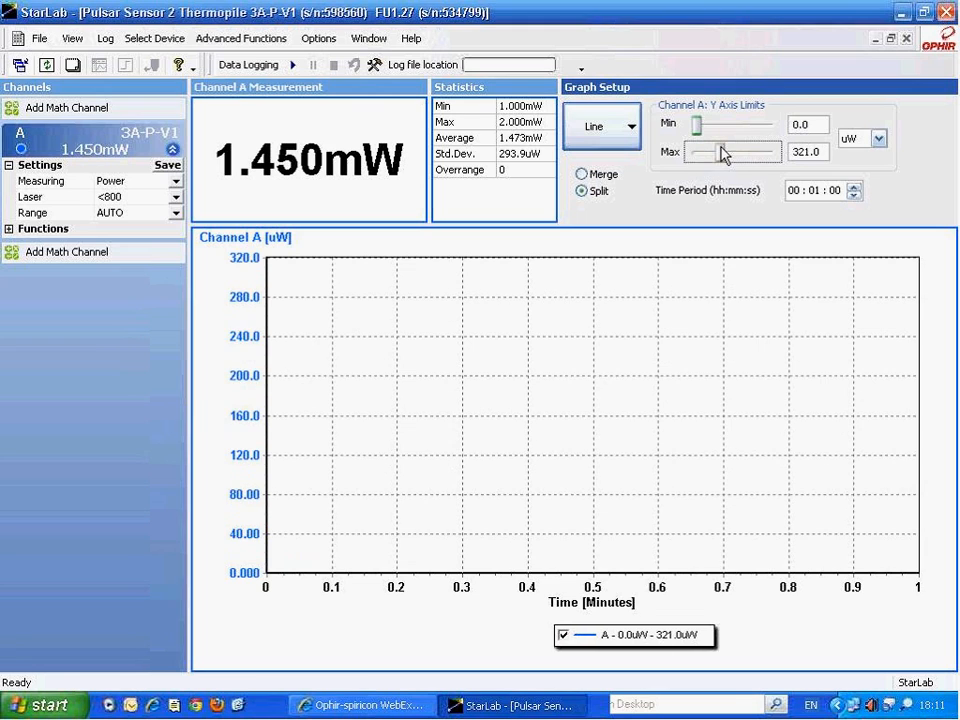
- Set channel A's Y axis unit to mW and its maximum to 13.0
left_click(877, 139)
left_click(852, 180)
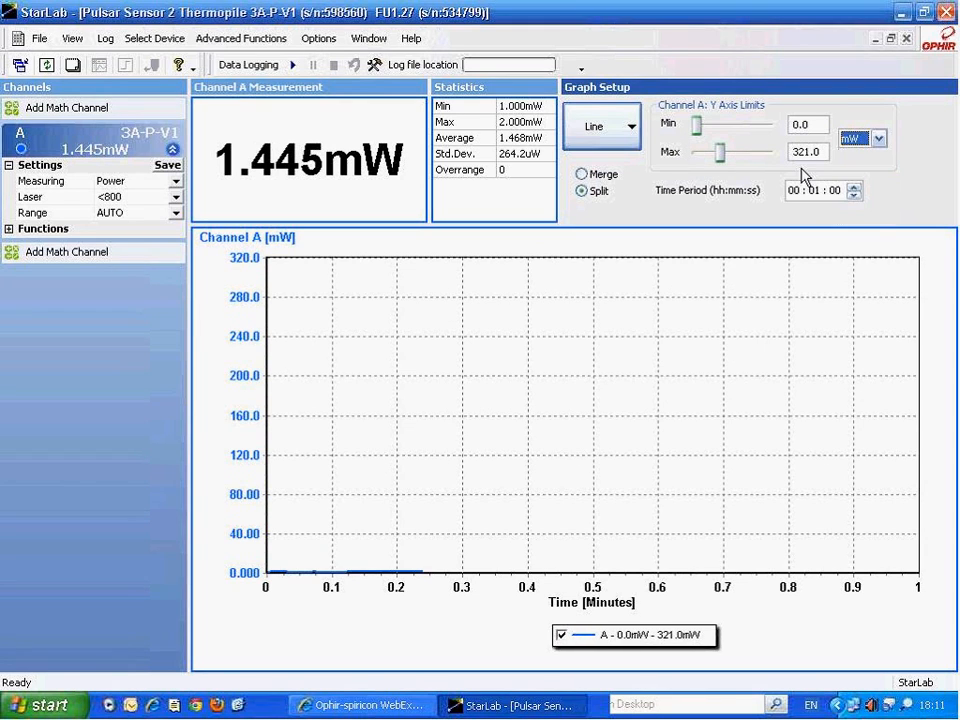
left_click_drag(721, 154, 696, 158)
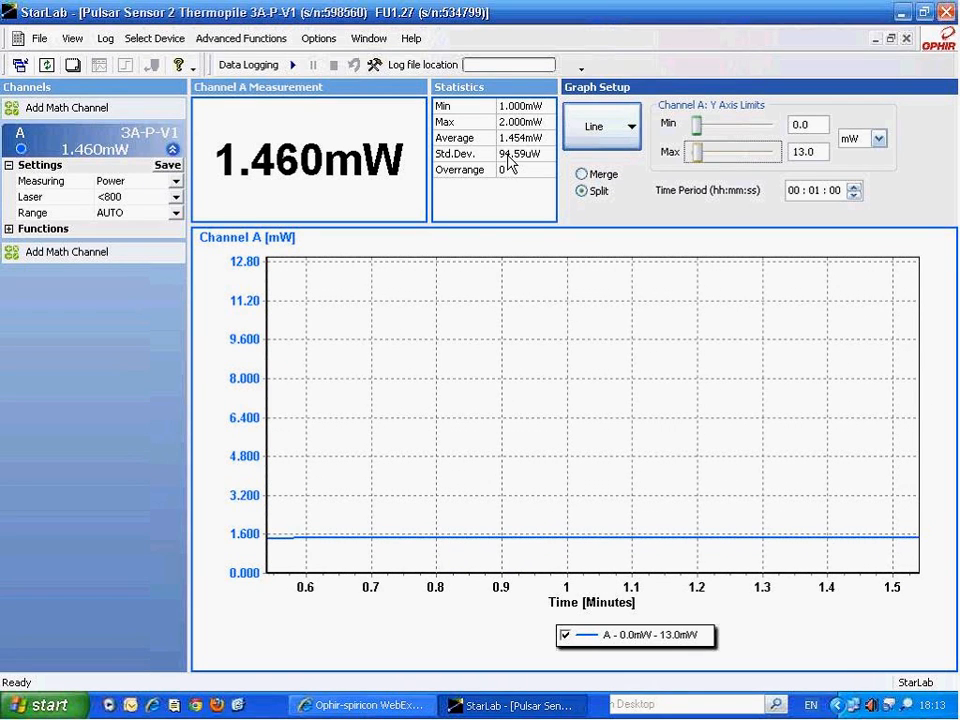
left_click(240, 39)
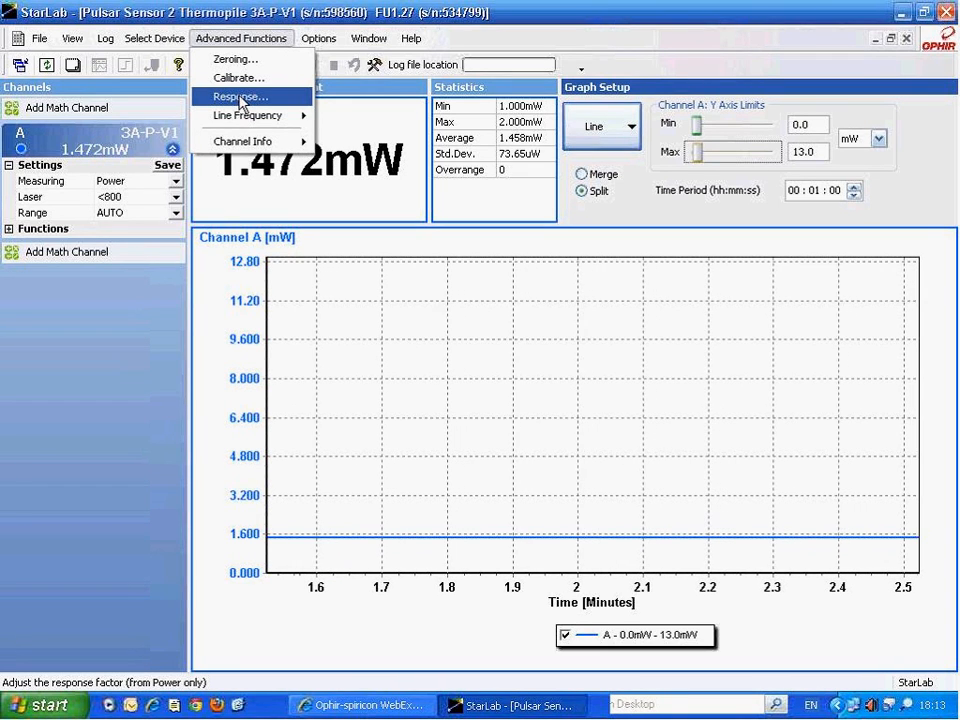
mouse_move(241, 121)
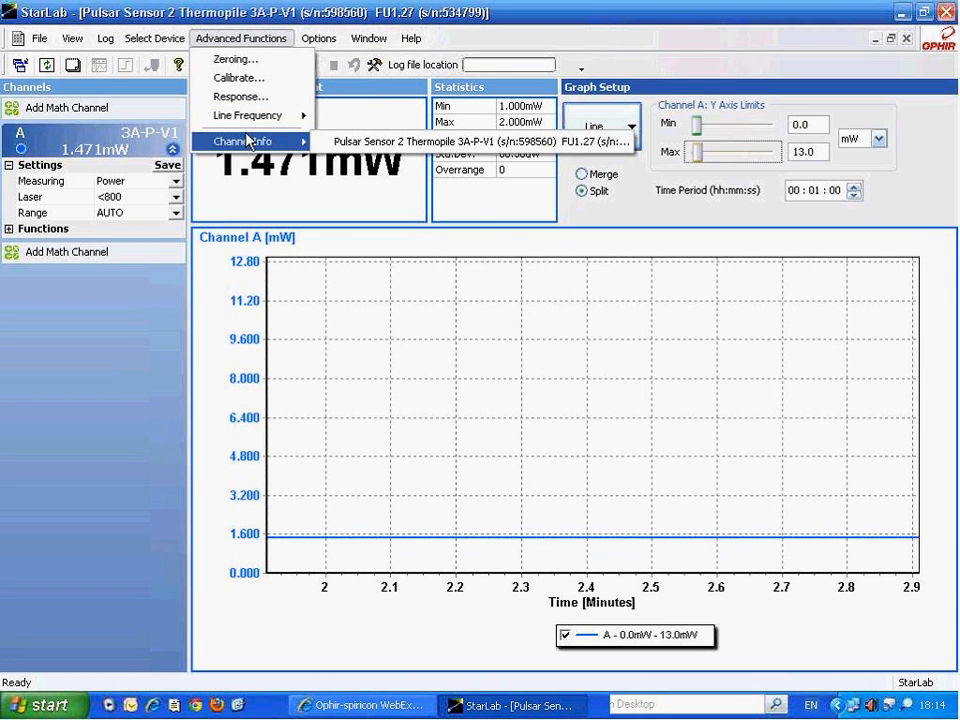
left_click(265, 42)
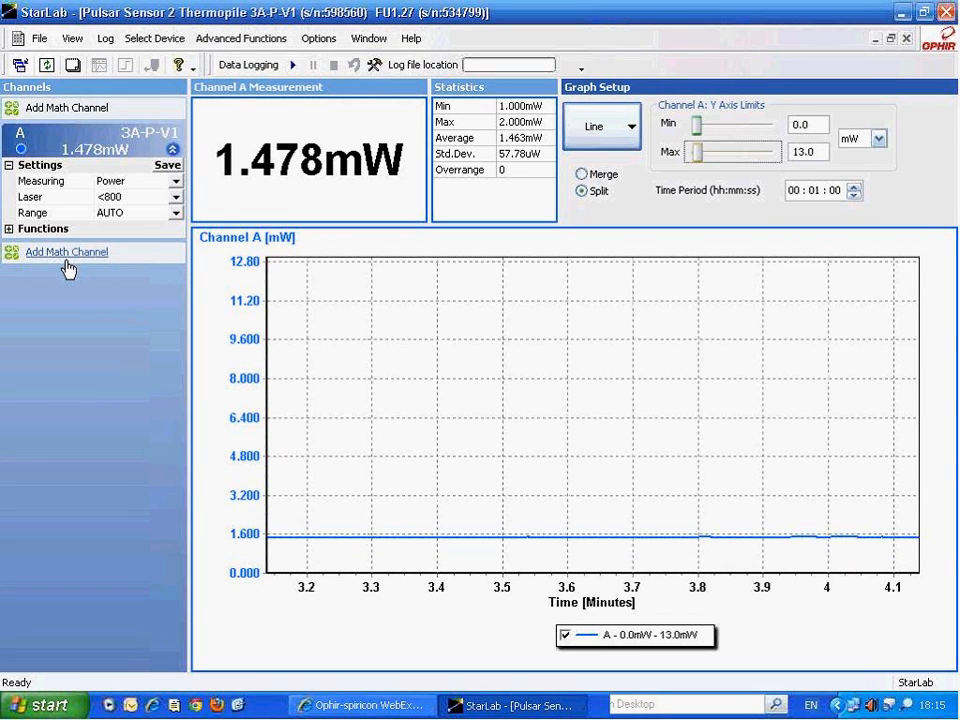
- Expand channel A's Functions, try an Average of 3 sec, and set Average back to None
left_click(9, 229)
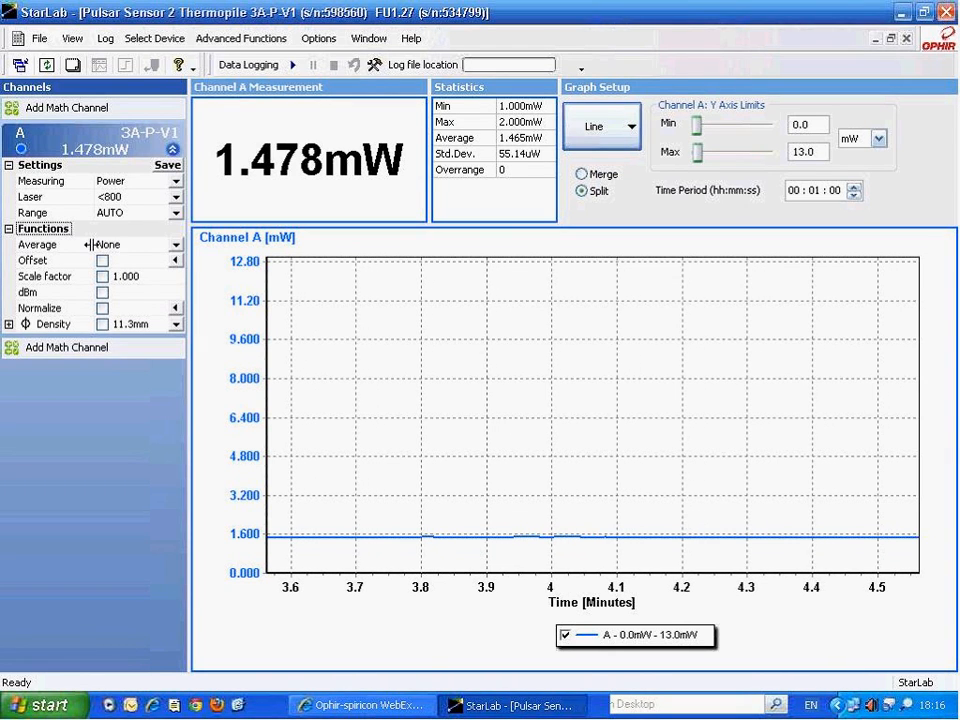
left_click(175, 244)
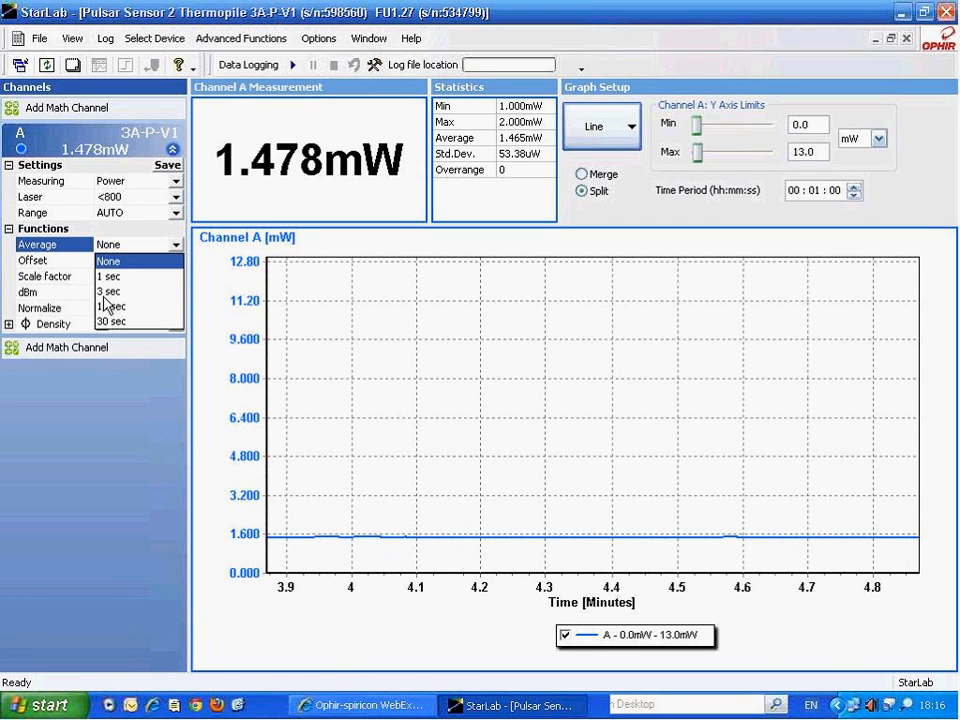
left_click(172, 248)
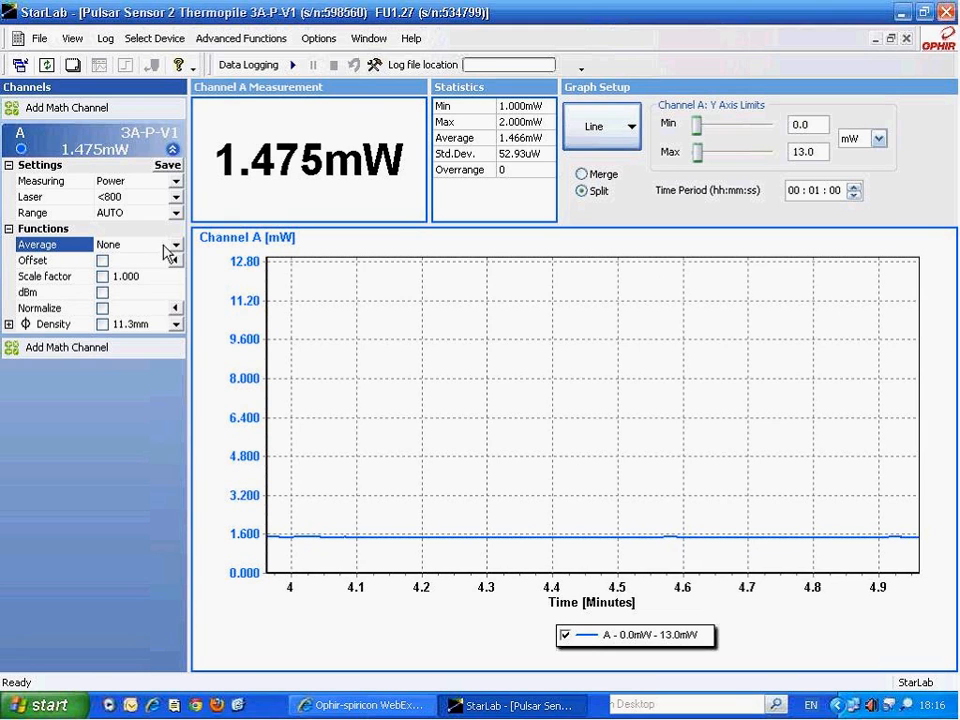
left_click(175, 245)
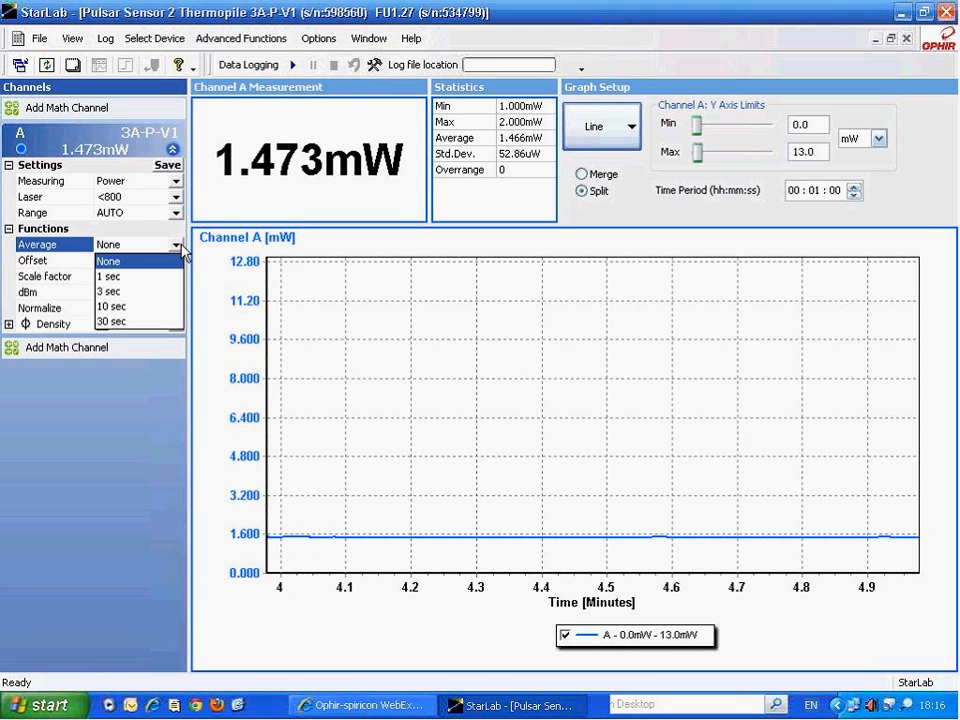
left_click(124, 291)
left_click(175, 245)
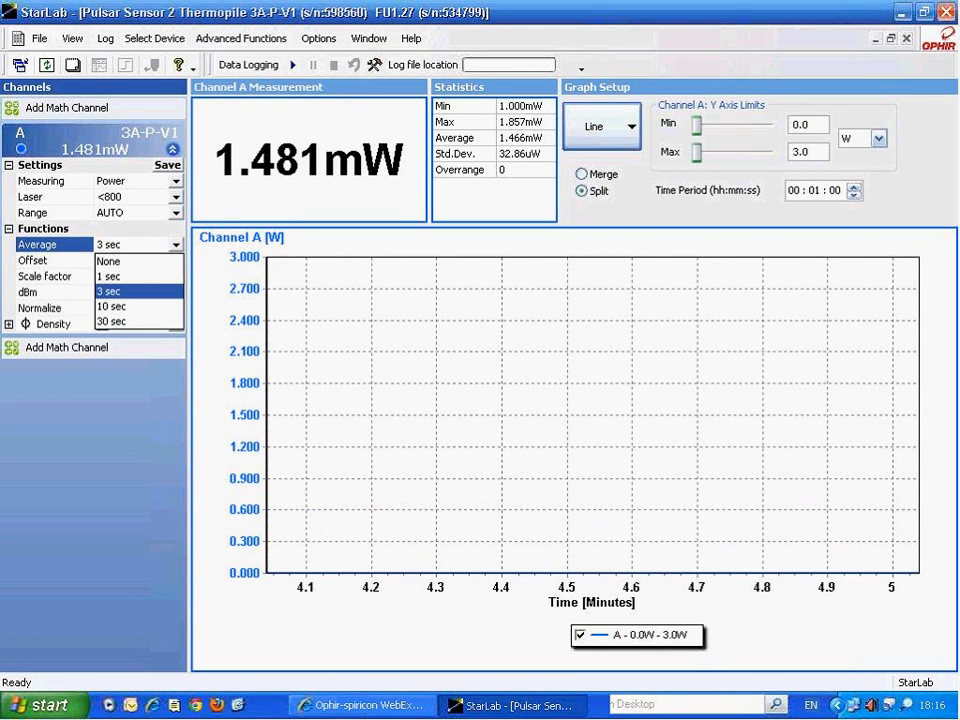
left_click(130, 262)
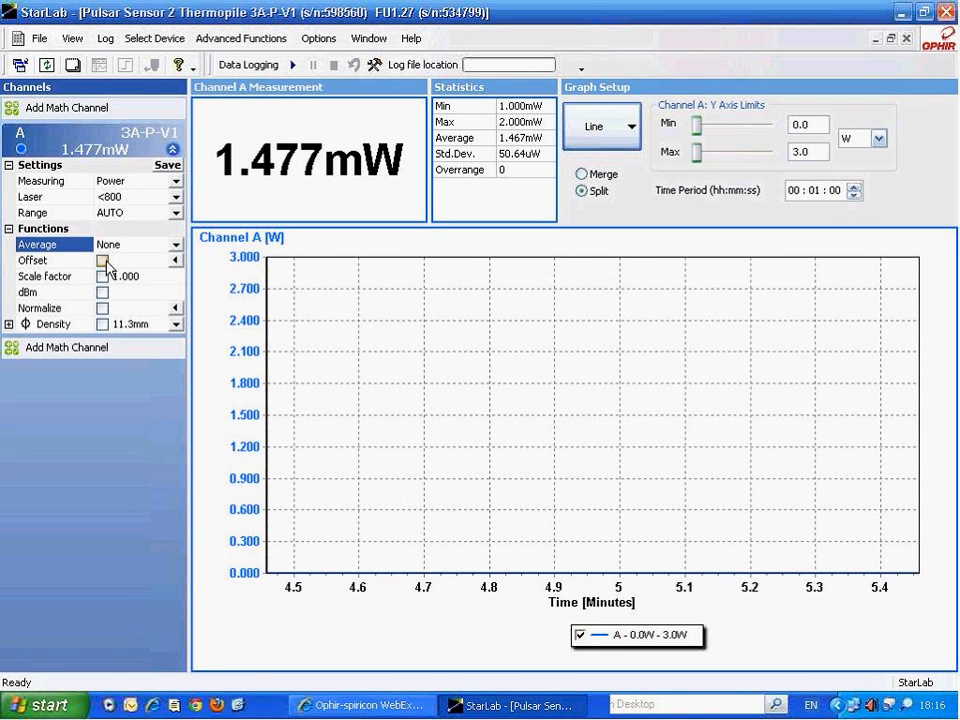
- Subtract the present measurement as channel A's offset, refresh the offset with a new reading, and turn Offset off
left_click(103, 261)
left_click(103, 261)
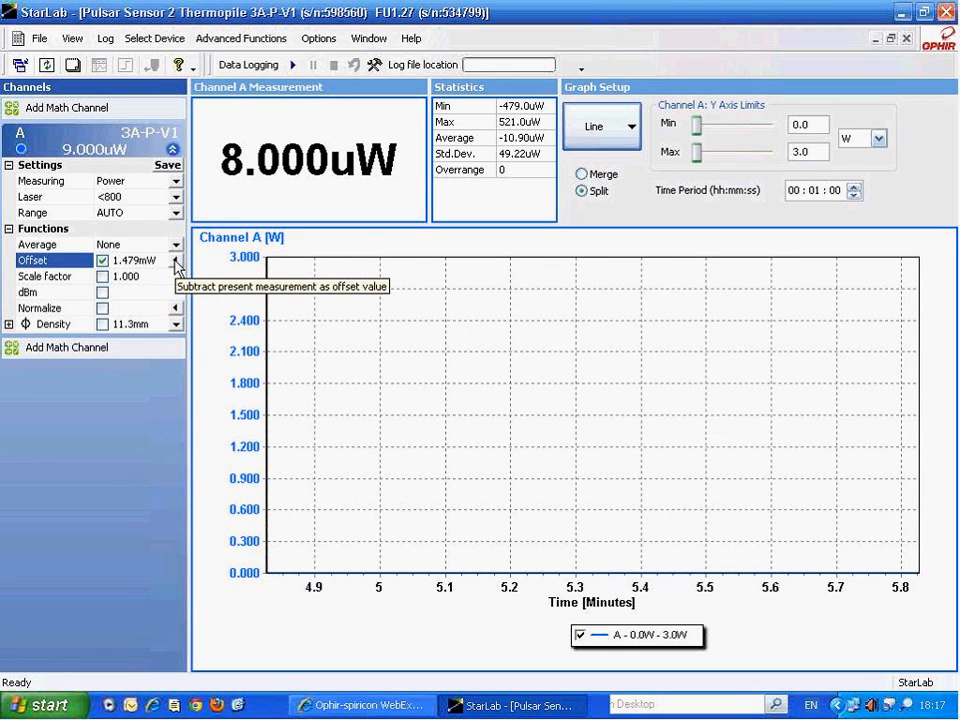
left_click(175, 262)
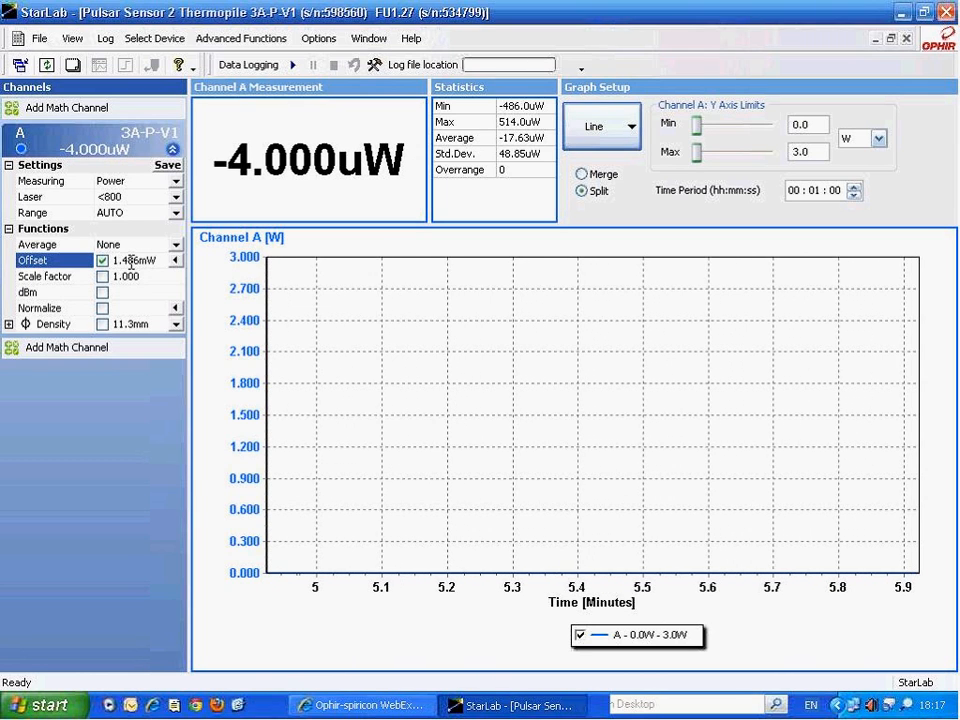
left_click(102, 260)
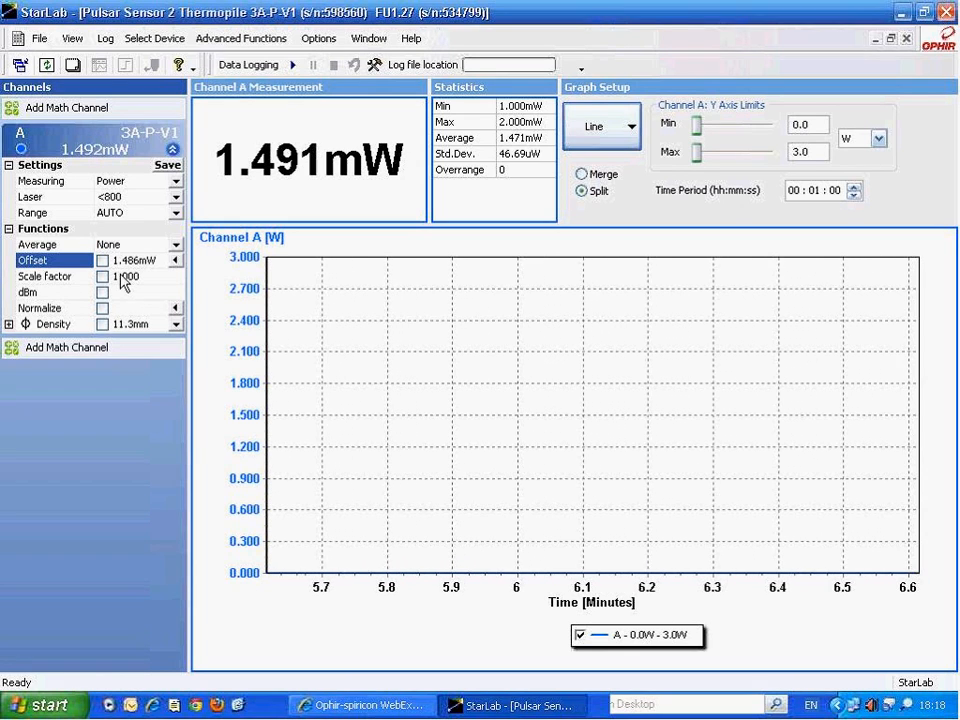
- Apply a scale factor of 20 to channel A's measurement and switch the scale factor off again
left_click(120, 276)
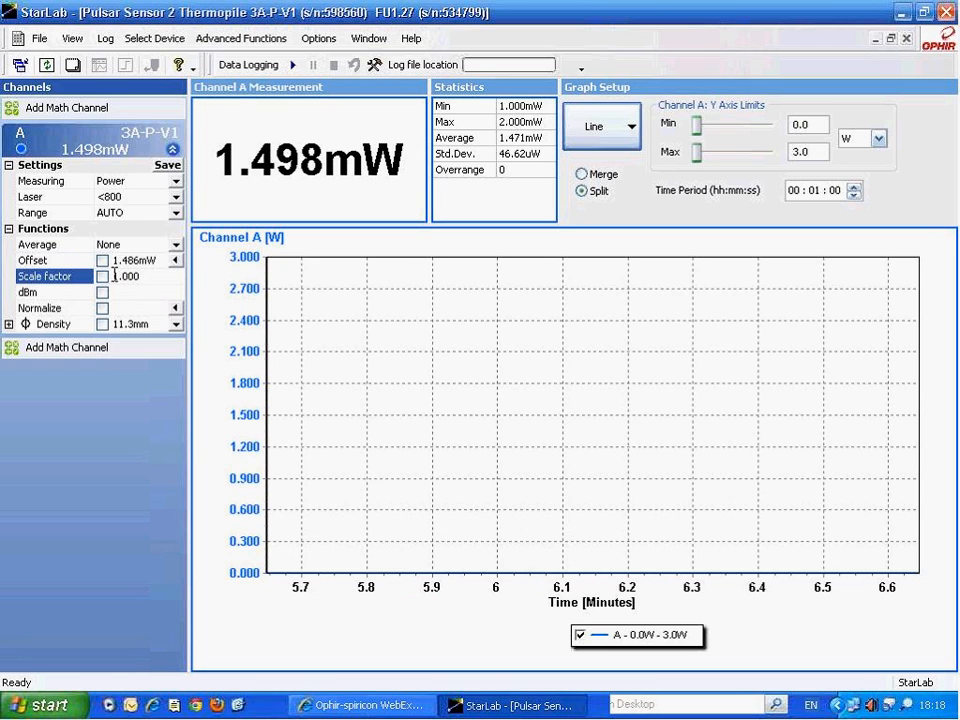
left_click(139, 276)
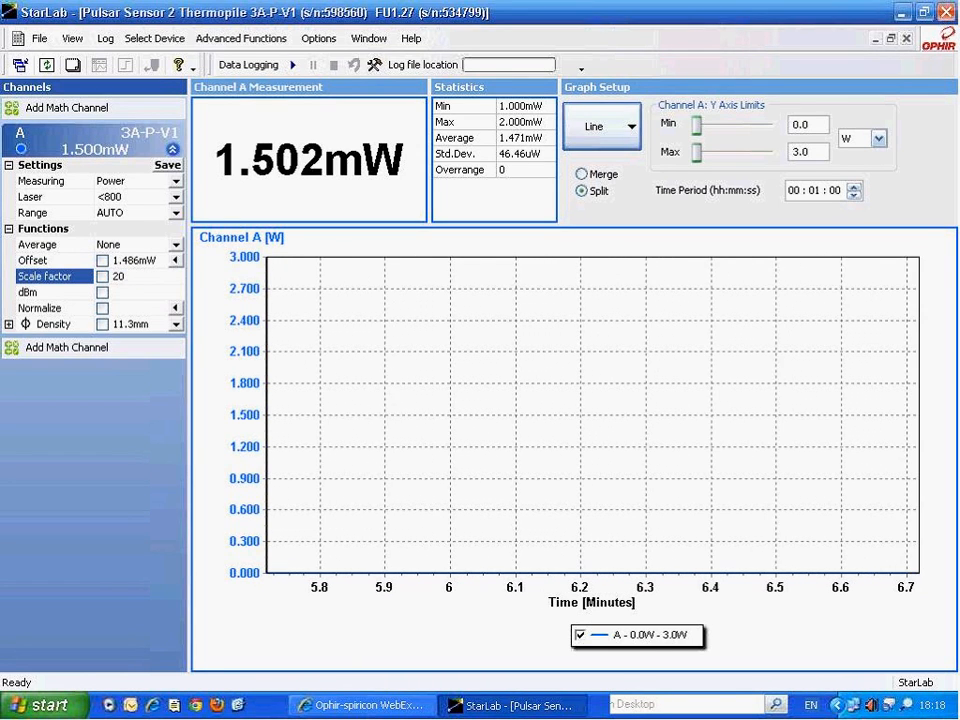
key("Return")
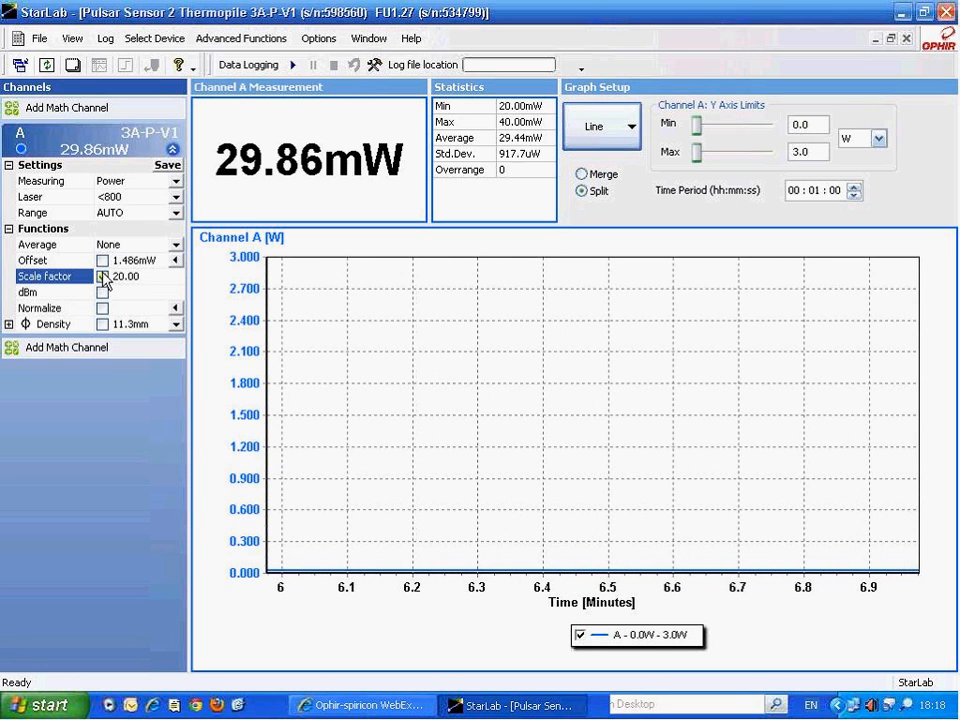
left_click(103, 280)
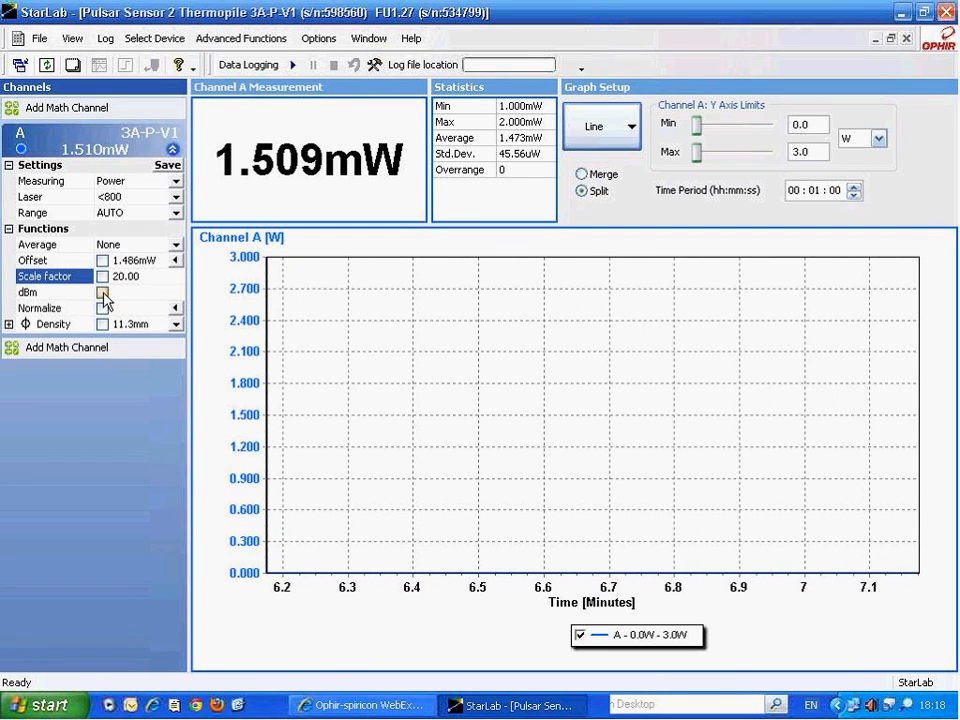
- Try dBm units and normalization to the present measurement on channel A, turning each function off again
left_click(142, 292)
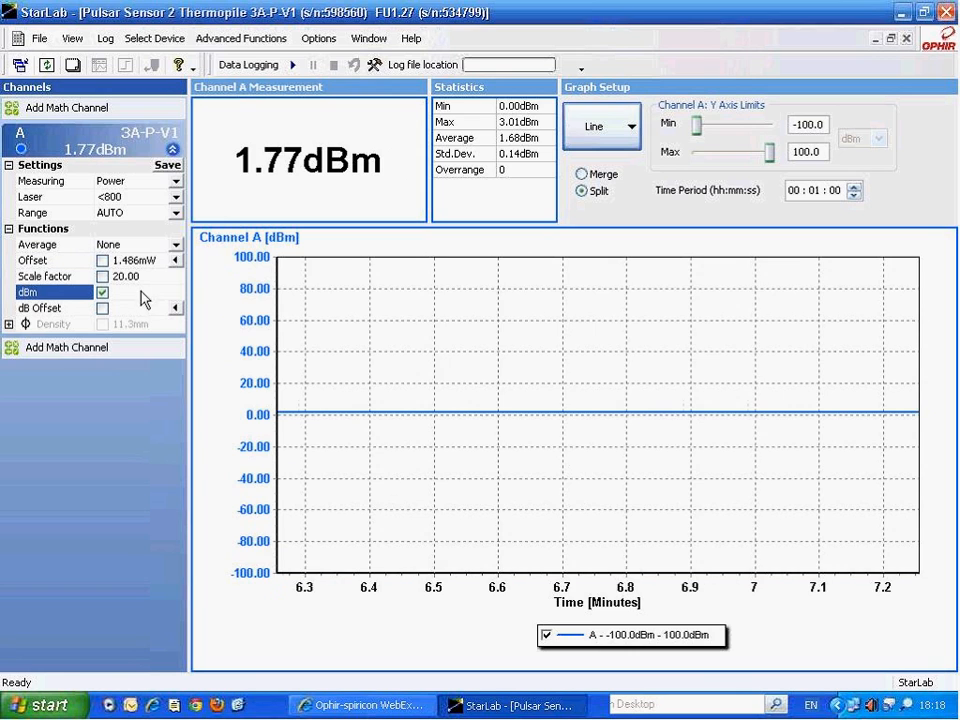
left_click(102, 292)
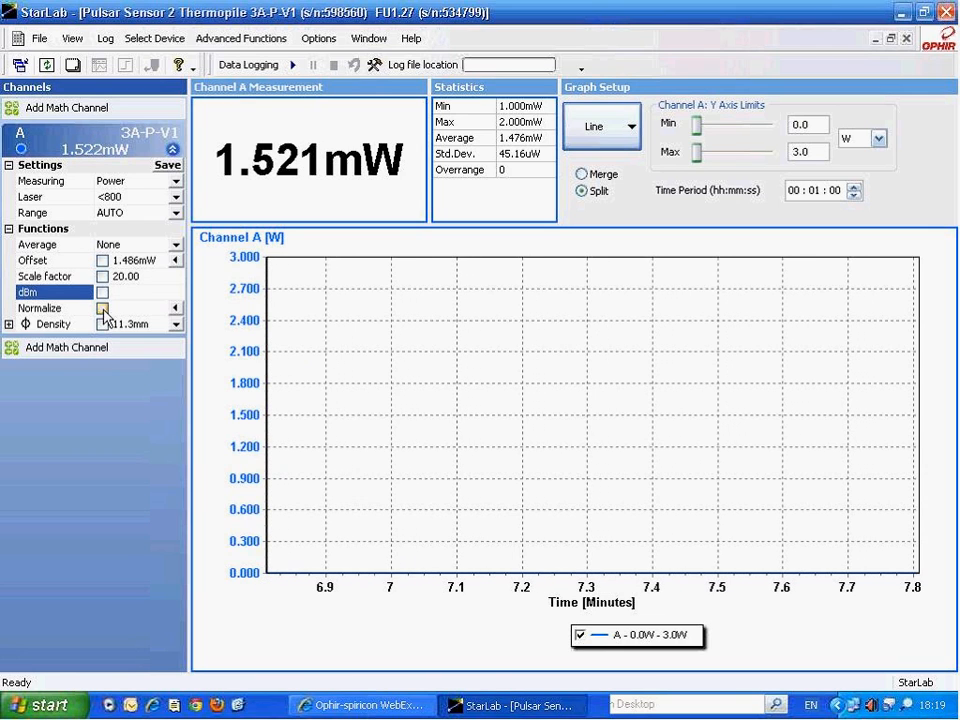
left_click(102, 308)
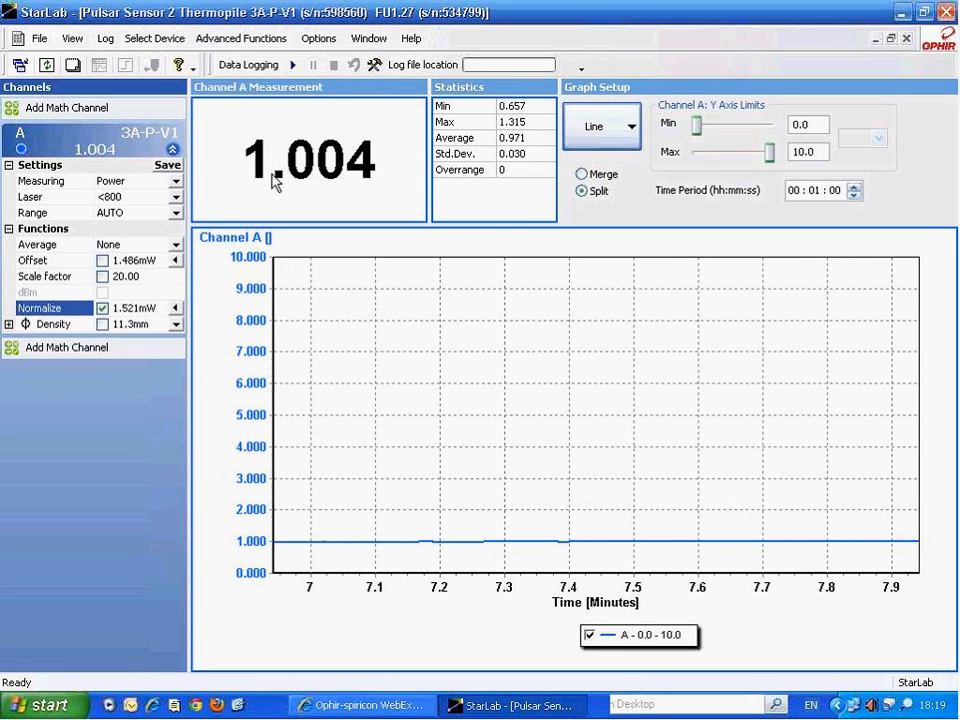
left_click(176, 309)
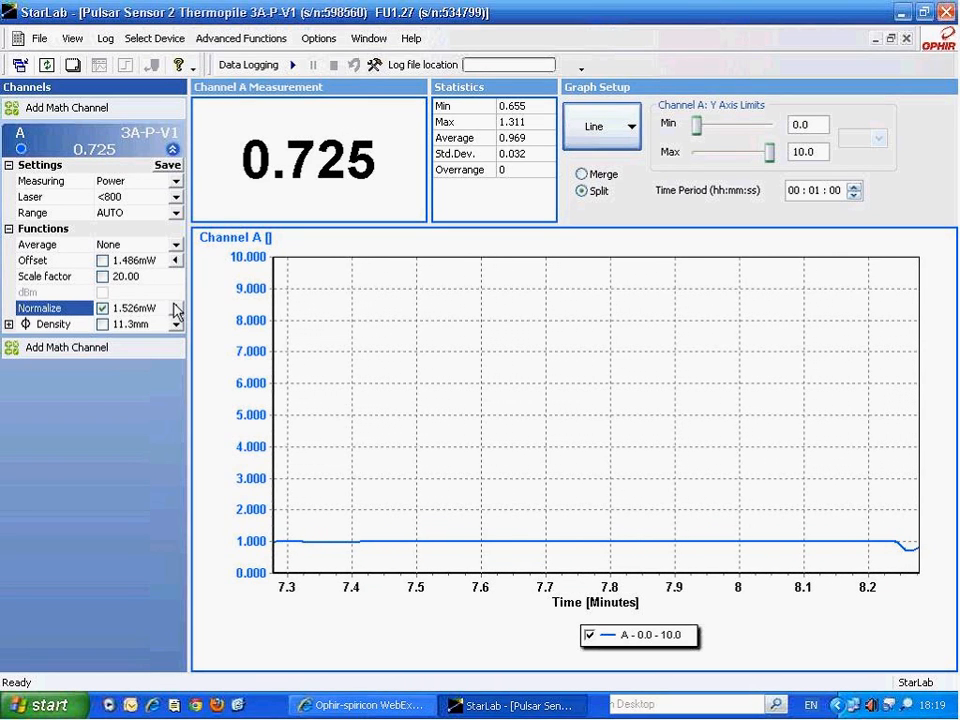
left_click(102, 308)
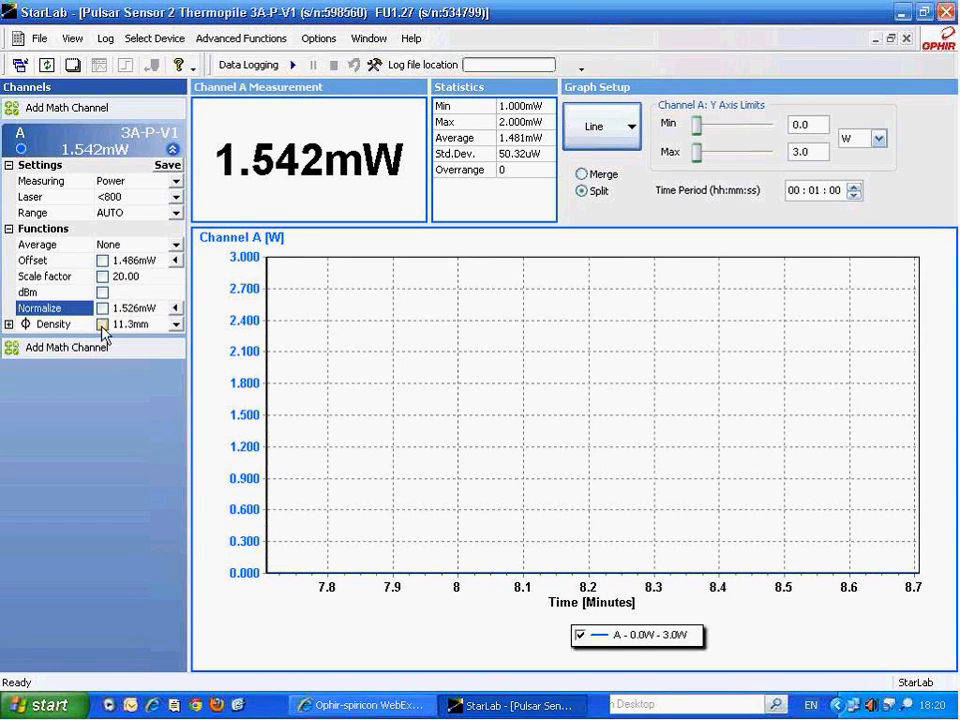
- Set channel A's Density to Rectangular Spot, try the density measurement, and turn Density off
left_click(8, 325)
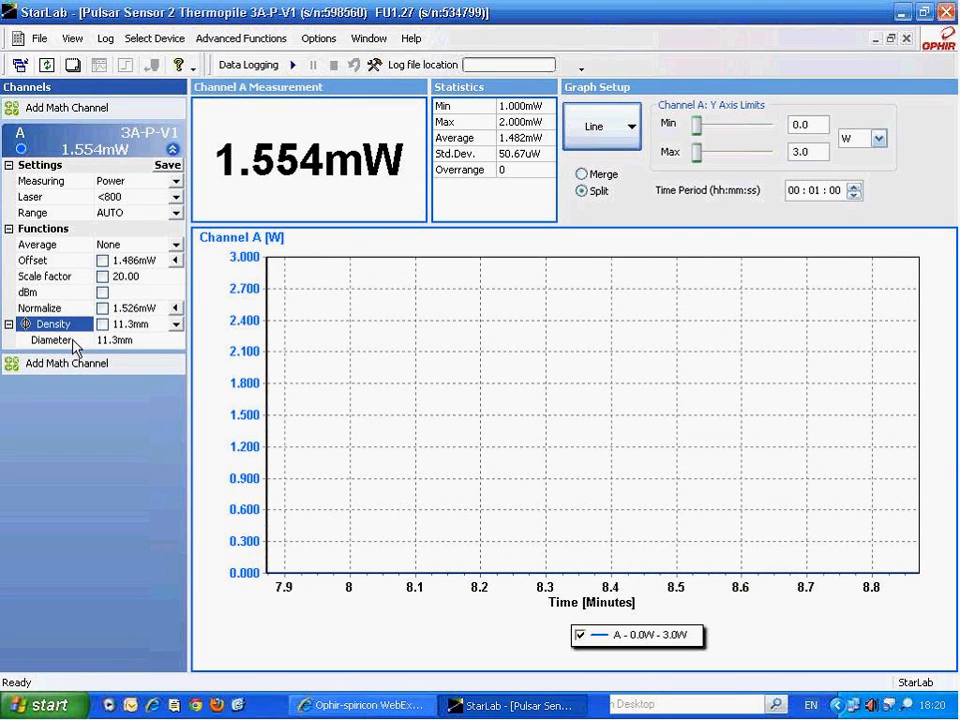
left_click(176, 325)
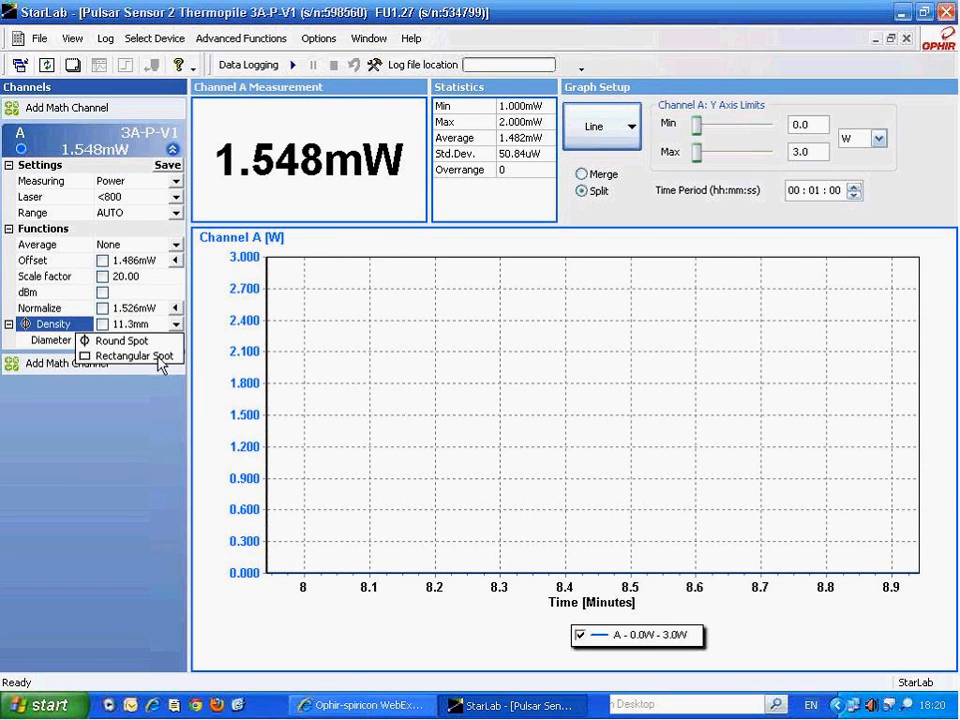
left_click(158, 358)
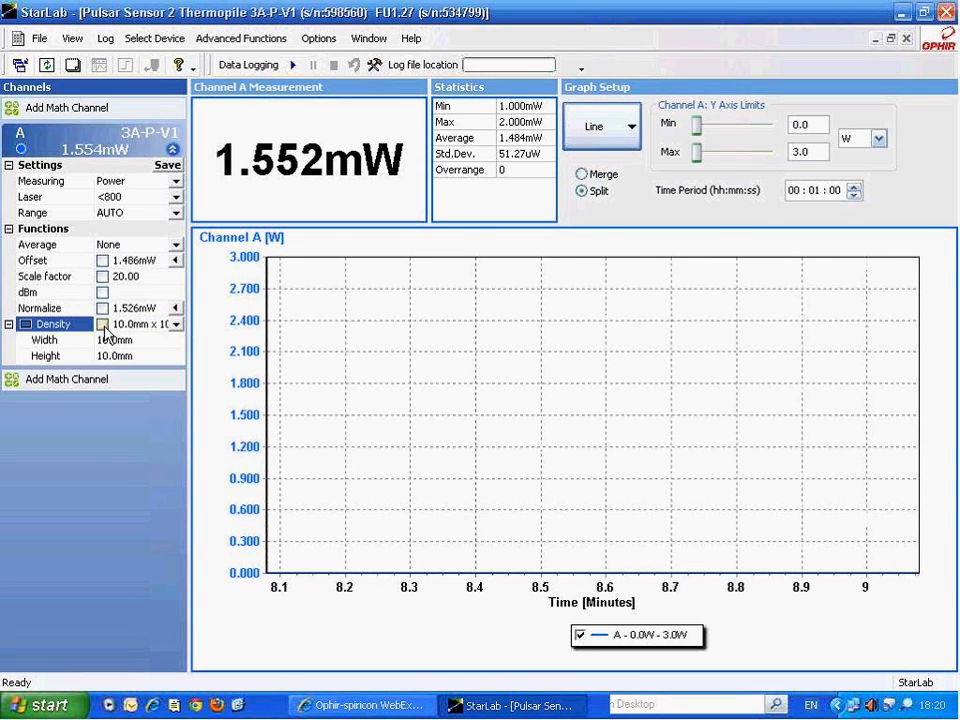
left_click(102, 324)
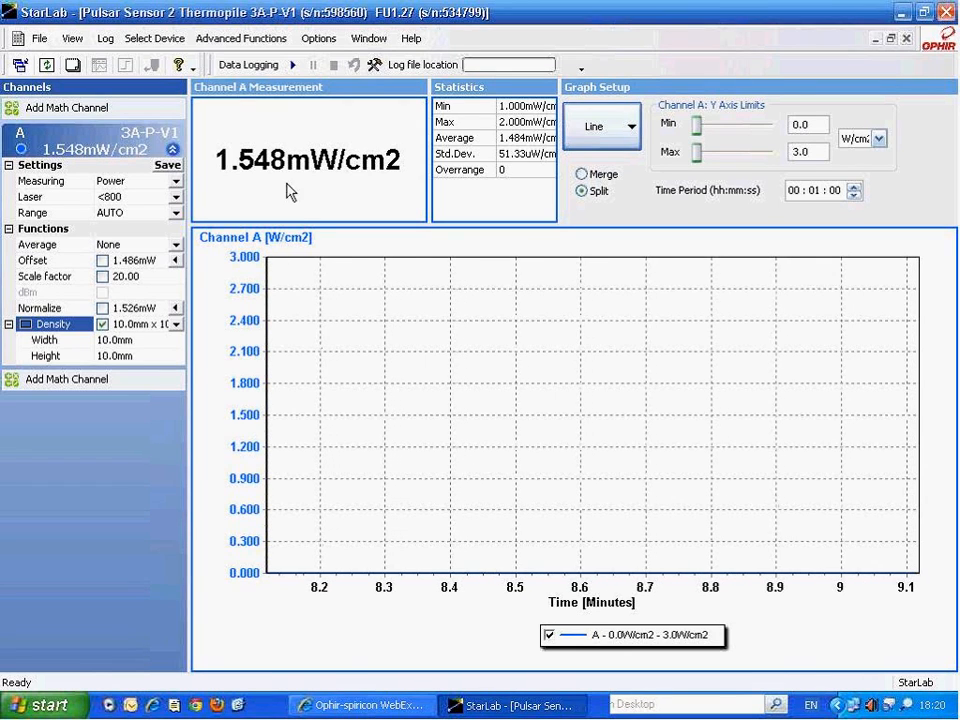
left_click(101, 326)
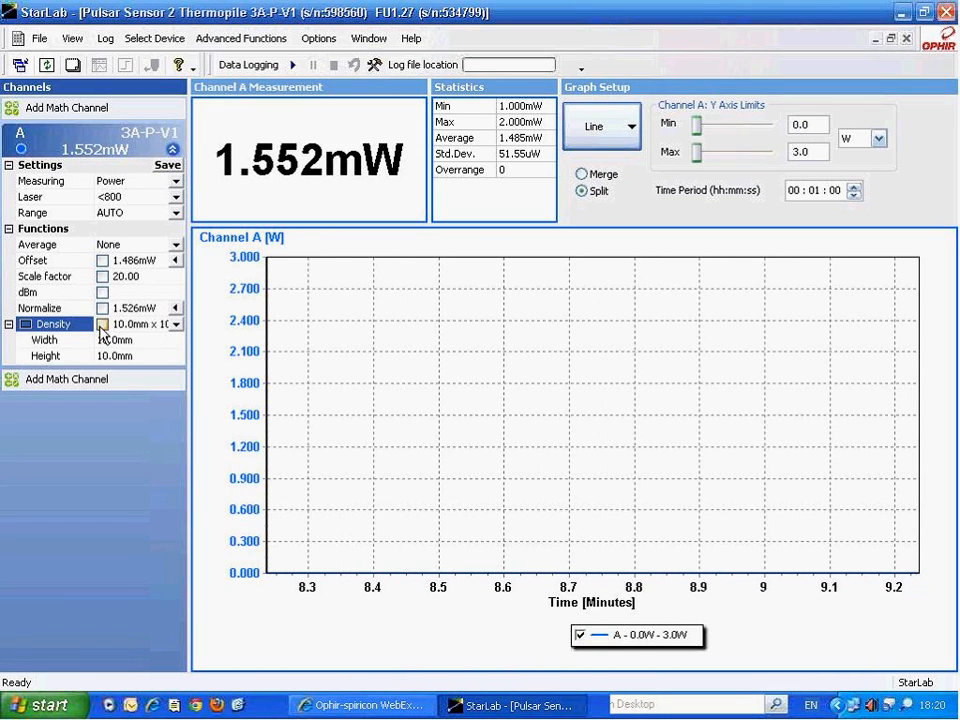
- Collapse channel A's Functions and set its Y axis unit to mW
left_click(9, 229)
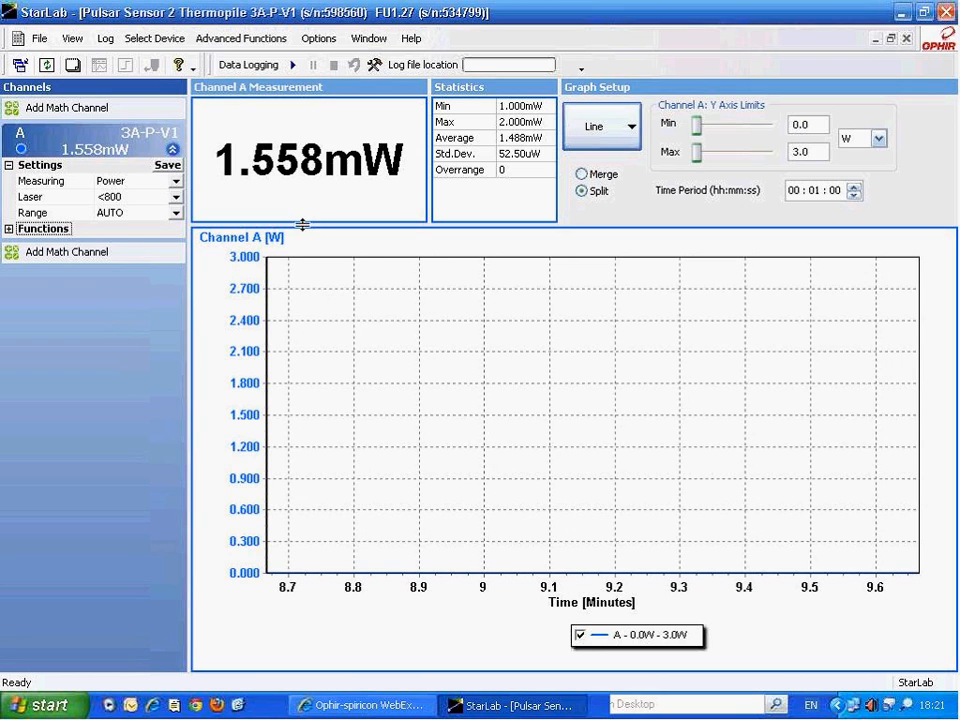
left_click(878, 140)
left_click(848, 179)
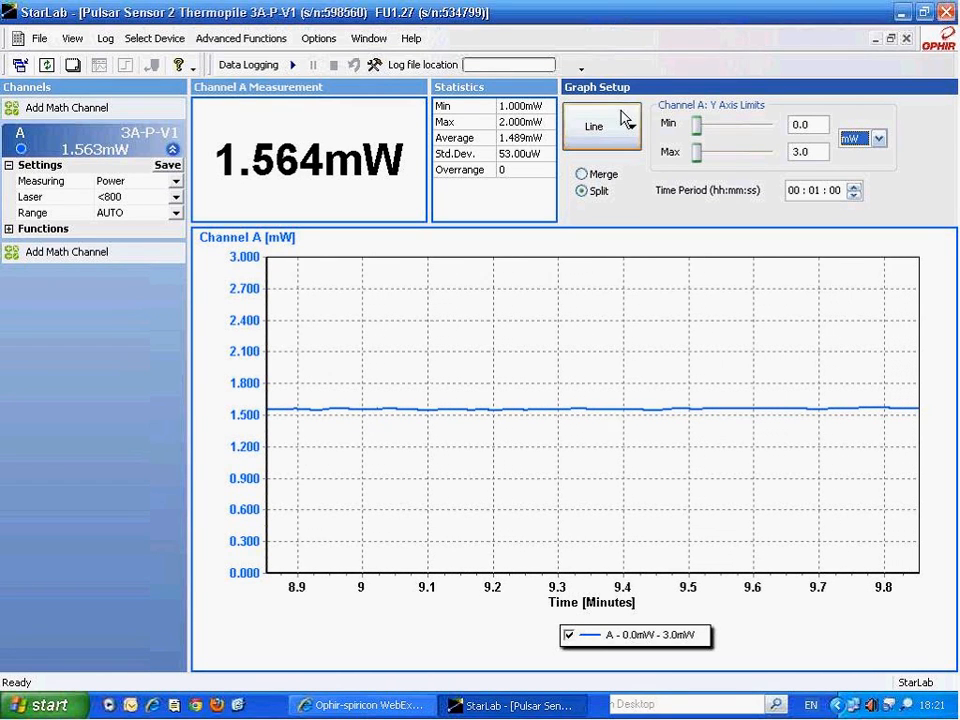
- Turn off logging of one screen of data, set the log to stop after 100 measurements, and run data logging
left_click(375, 67)
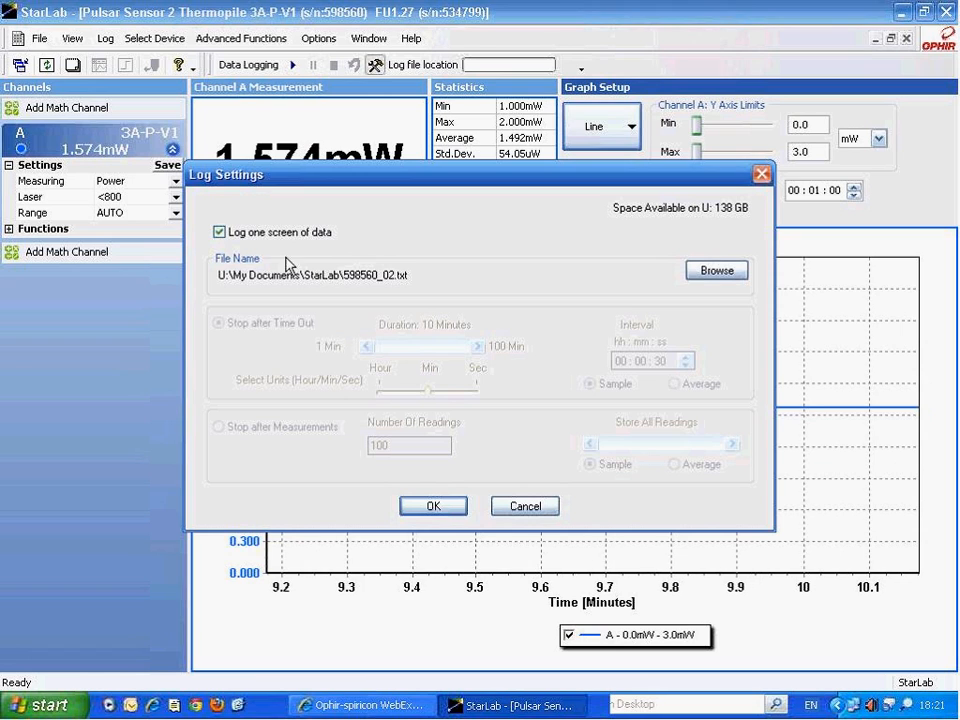
left_click(220, 235)
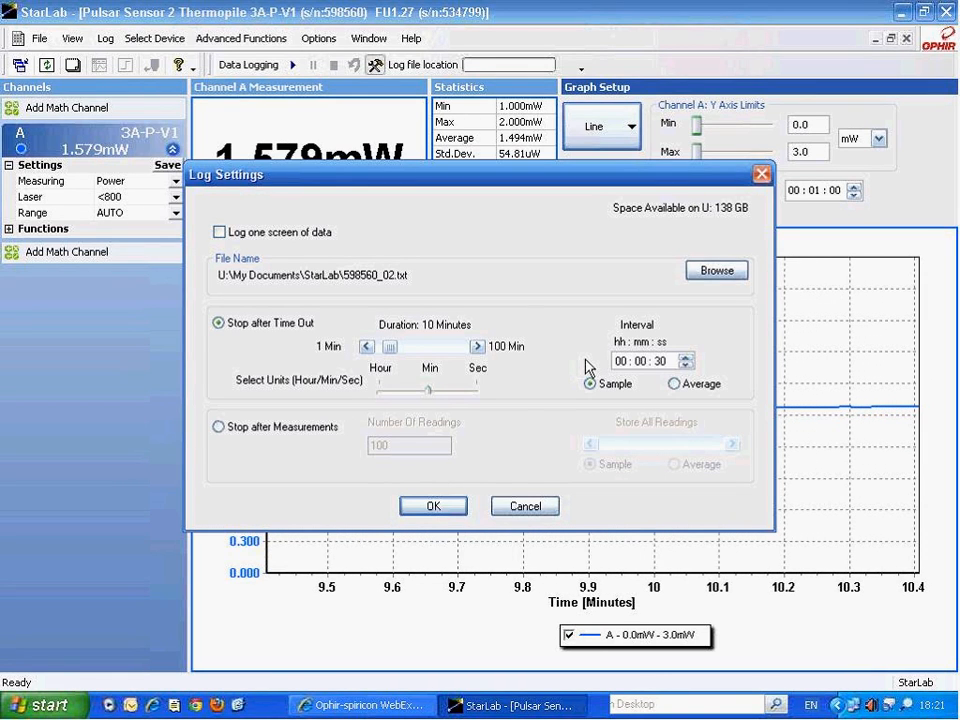
left_click(219, 427)
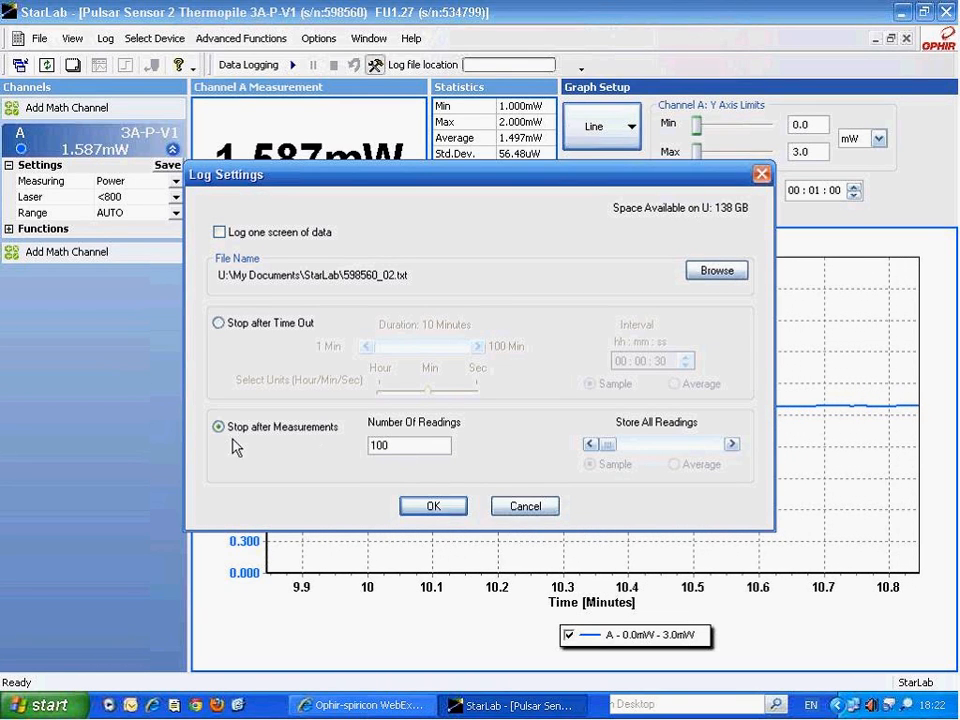
left_click(430, 507)
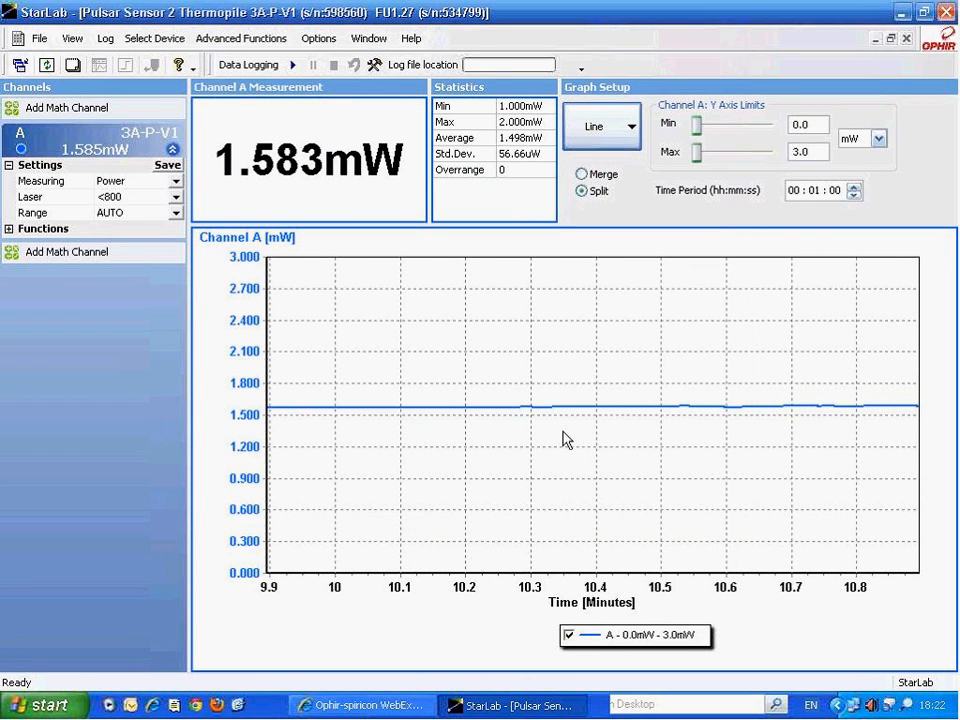
left_click(294, 66)
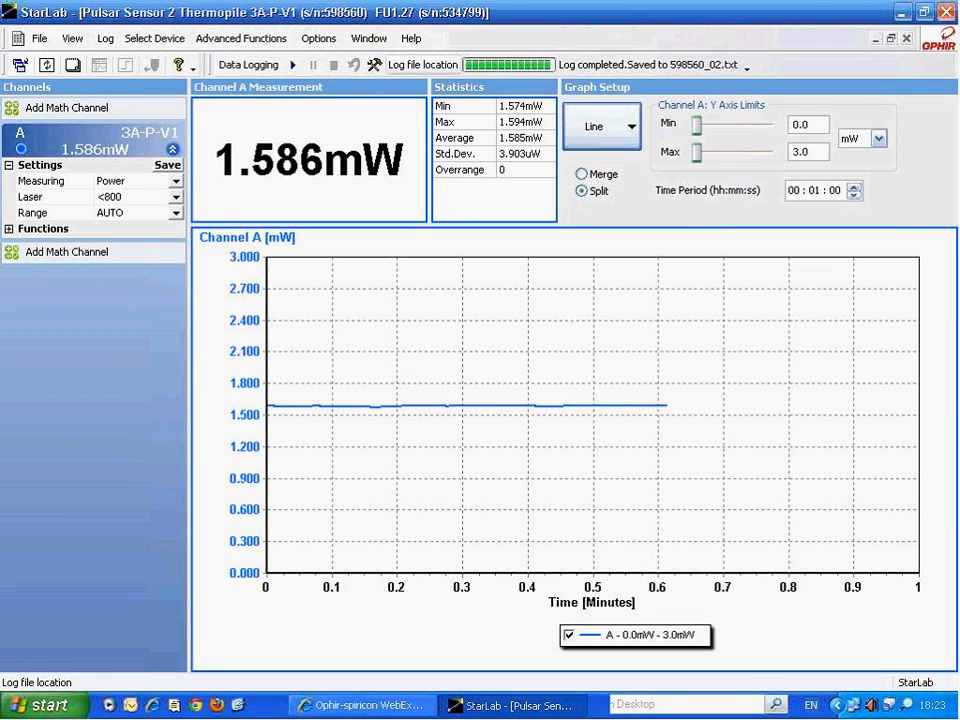
- Open the log file's Notes dialog and cancel it without adding a note
left_click(106, 38)
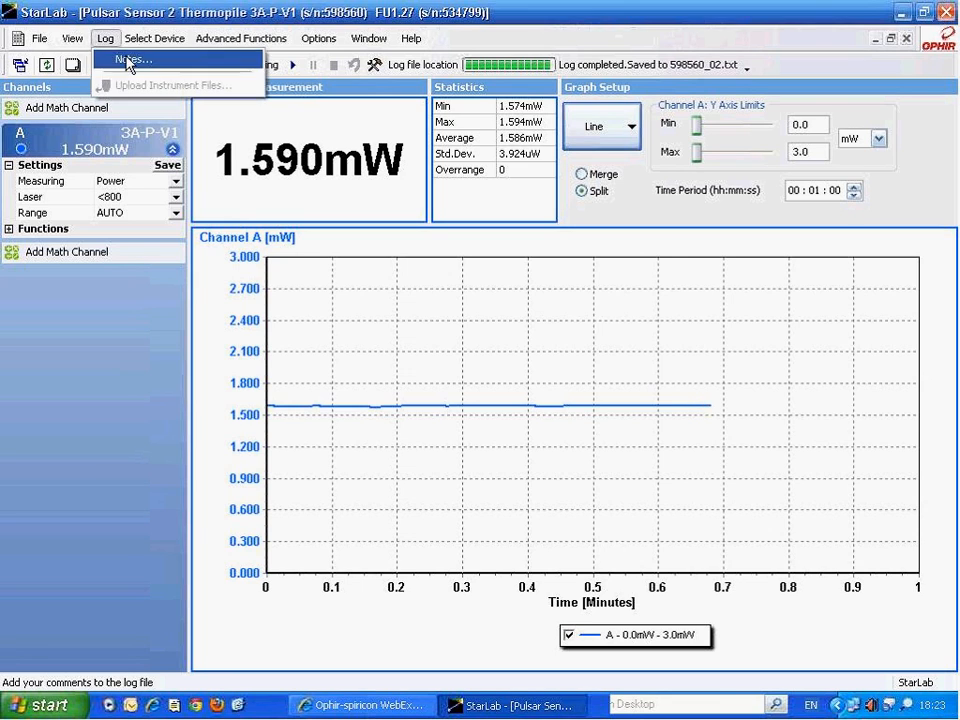
left_click(126, 60)
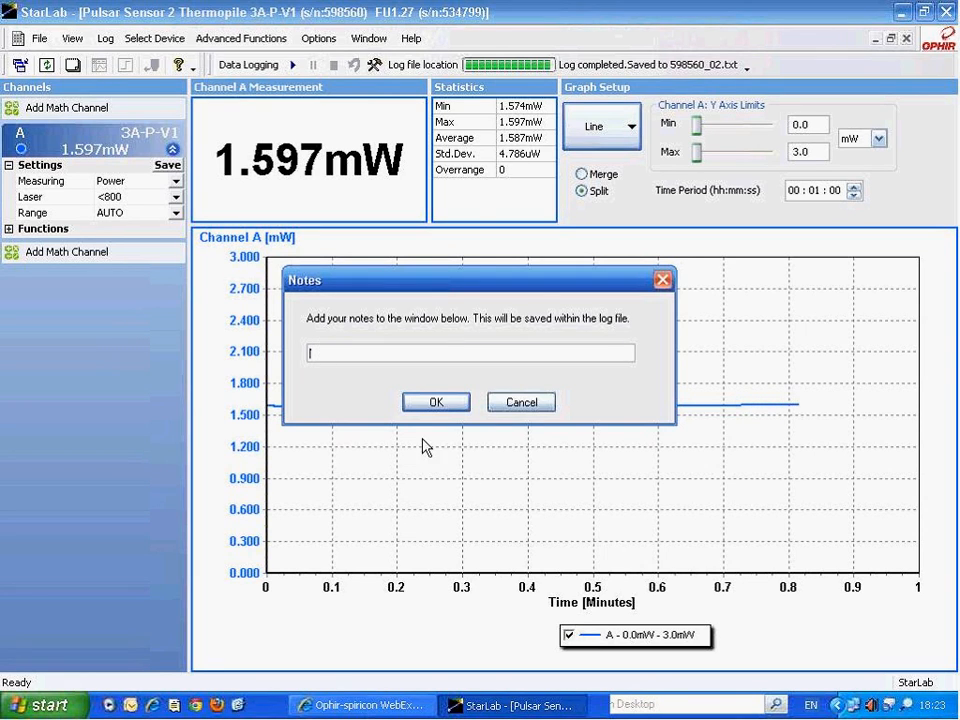
left_click(516, 404)
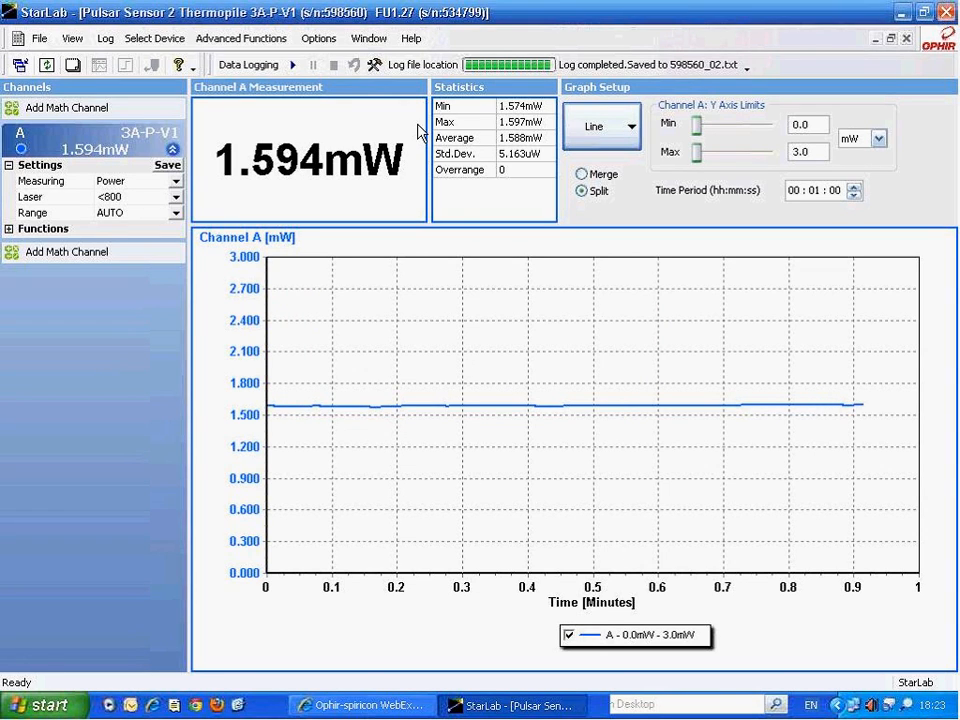
- Open the log file folder, review the contents of 598560_02.txt in Notepad, and close the file and folder
left_click(421, 66)
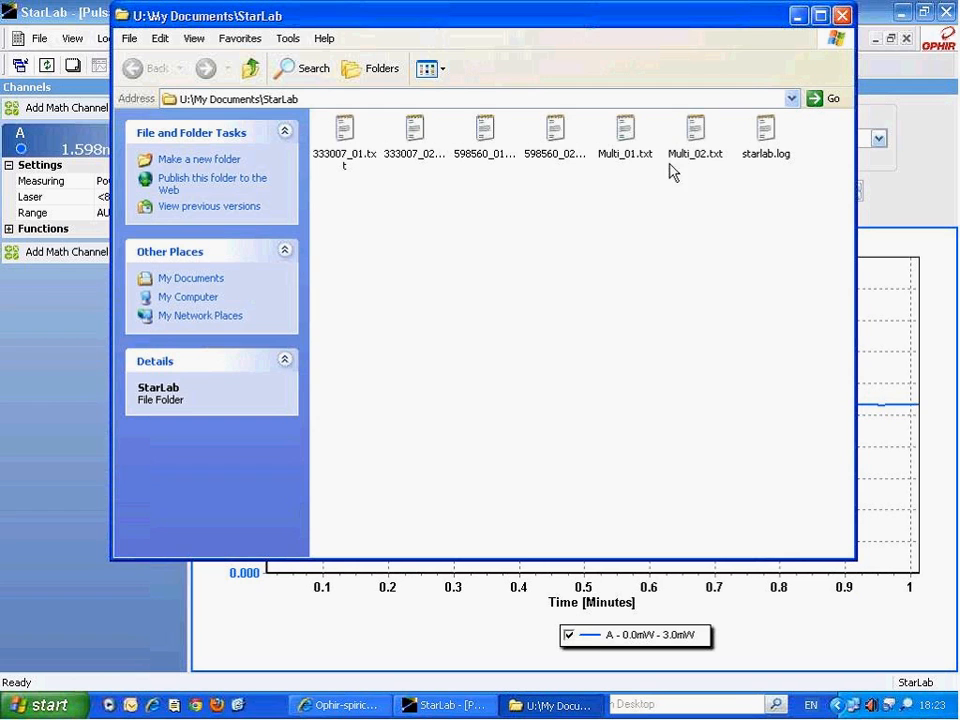
mouse_move(553, 144)
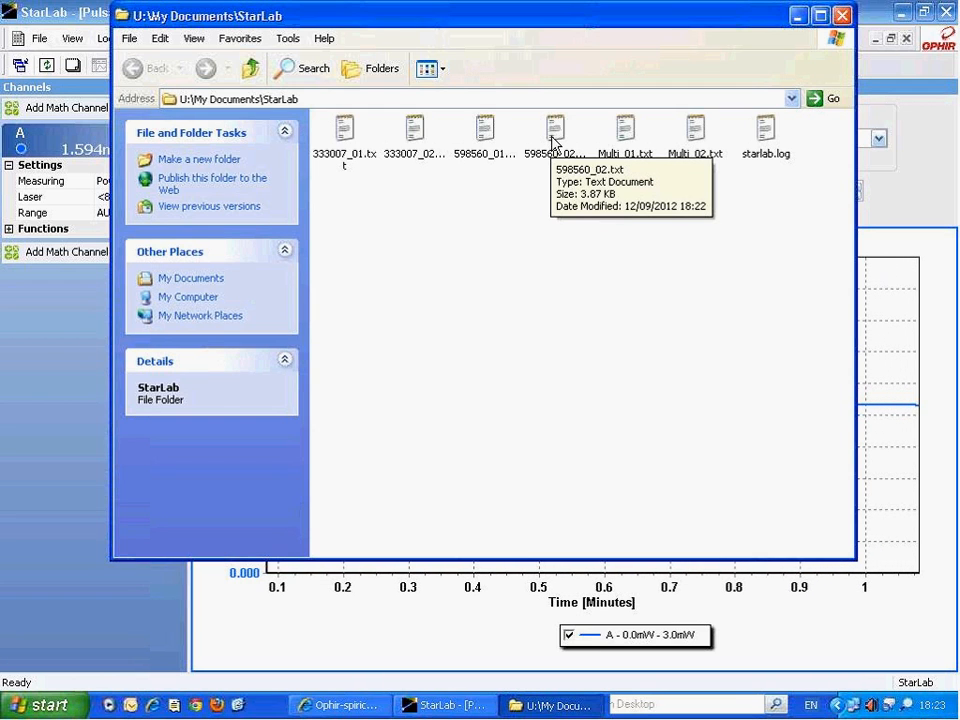
left_click(553, 140)
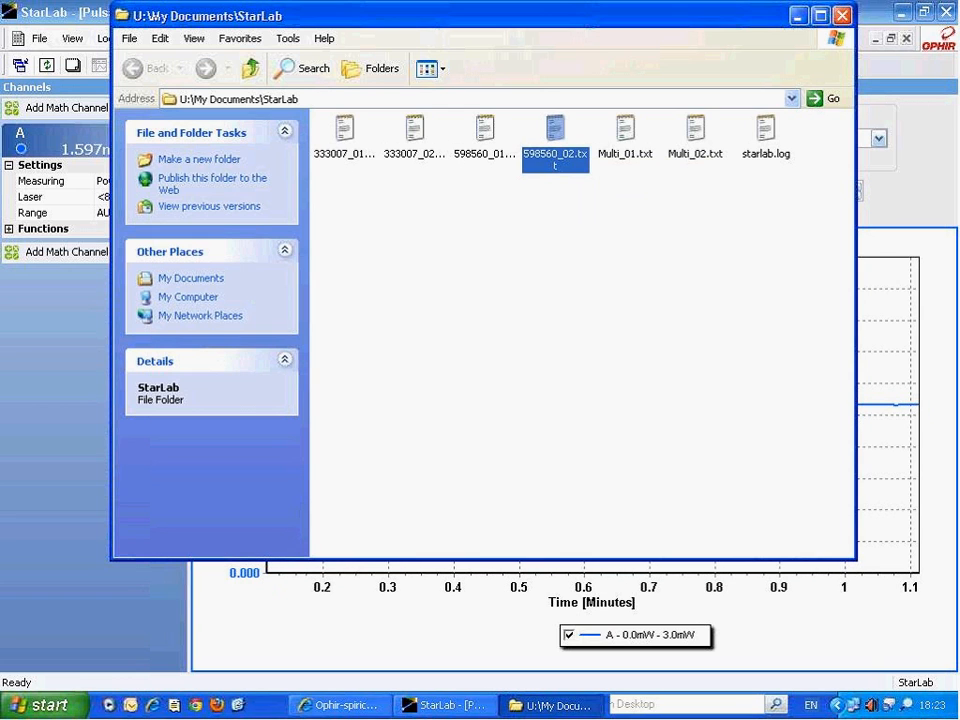
double_click(553, 140)
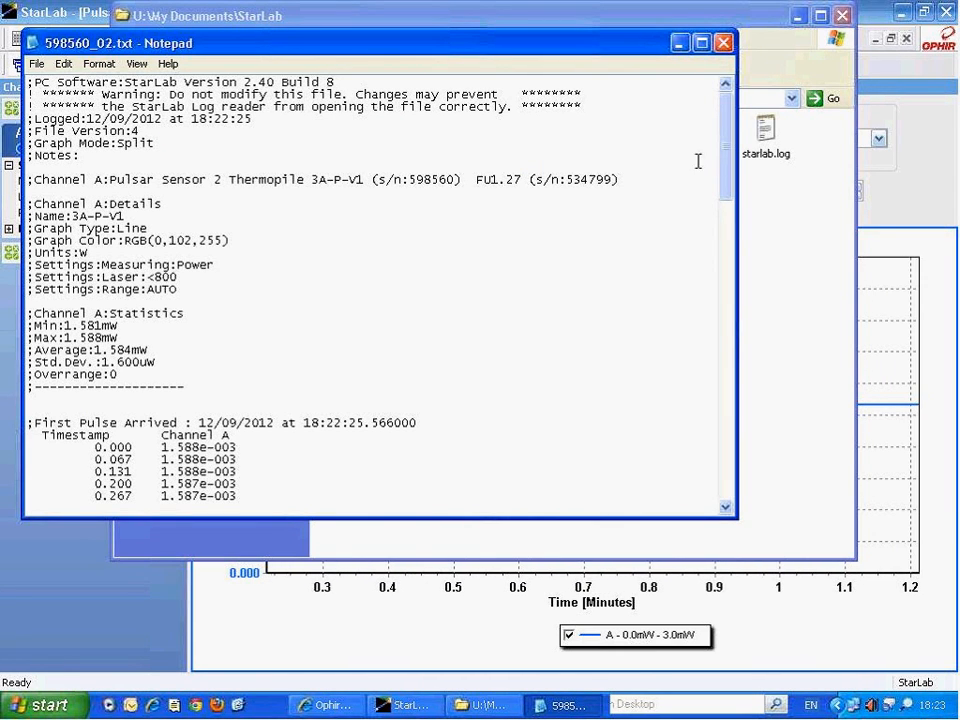
left_click(700, 43)
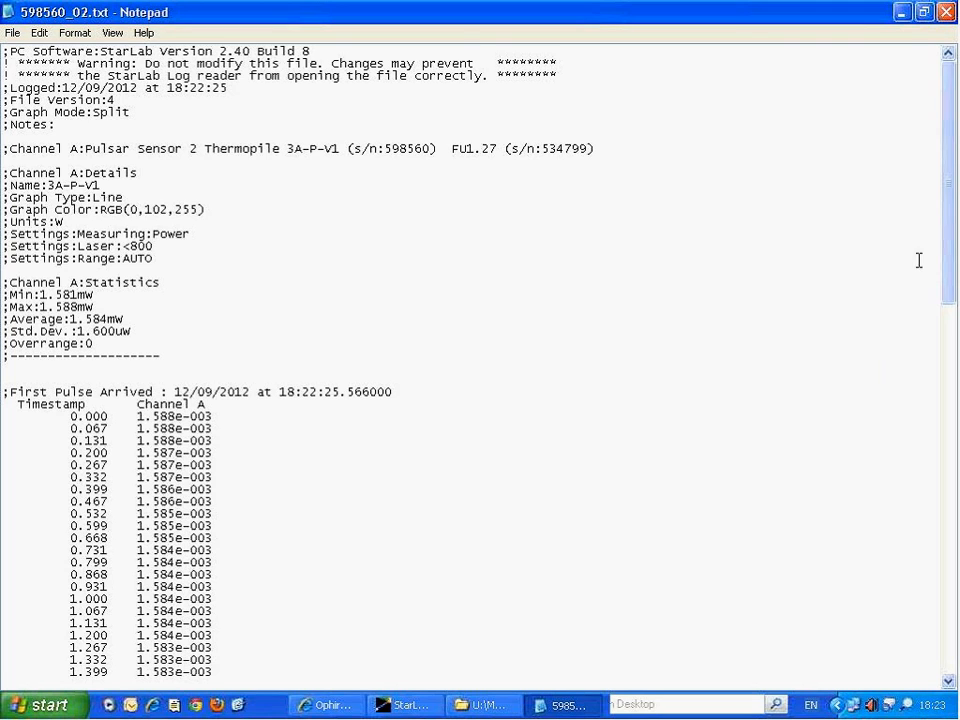
left_click_drag(953, 240, 949, 270)
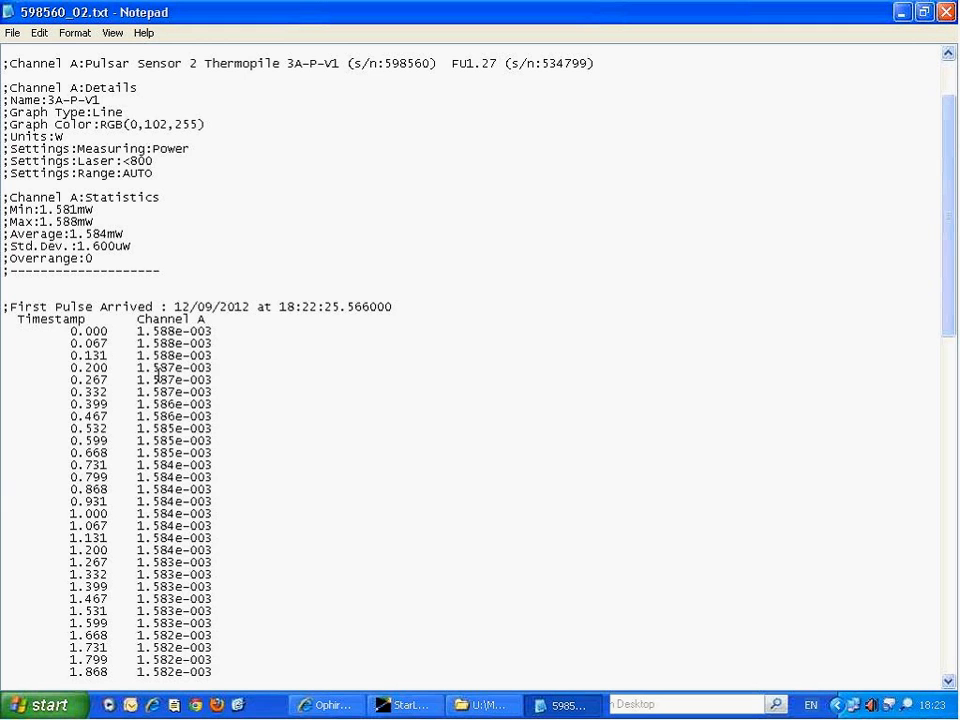
left_click(945, 13)
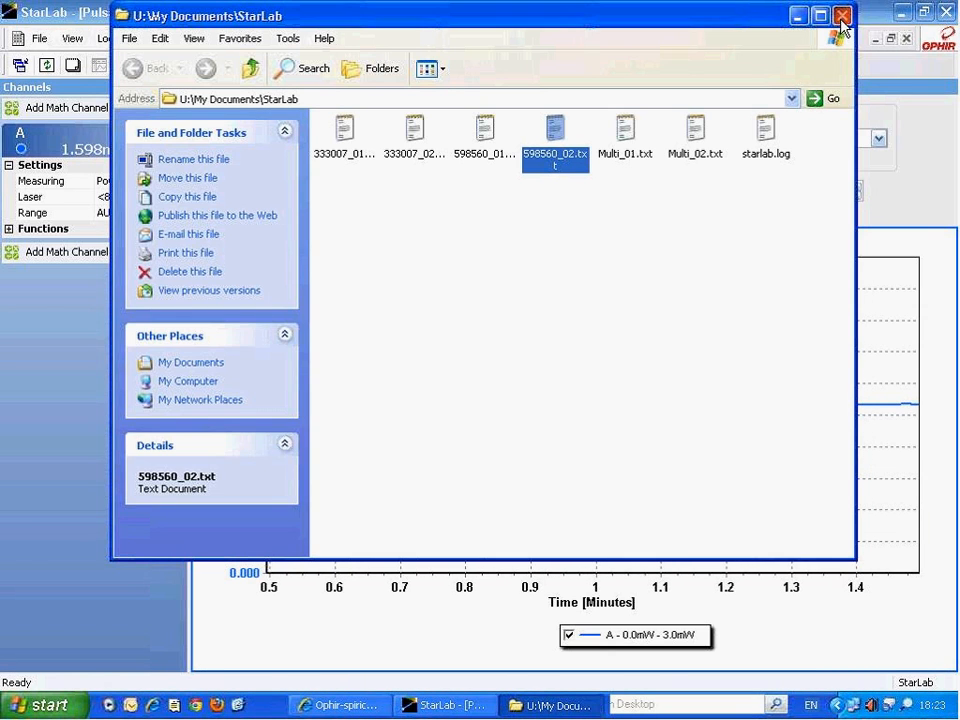
left_click(842, 15)
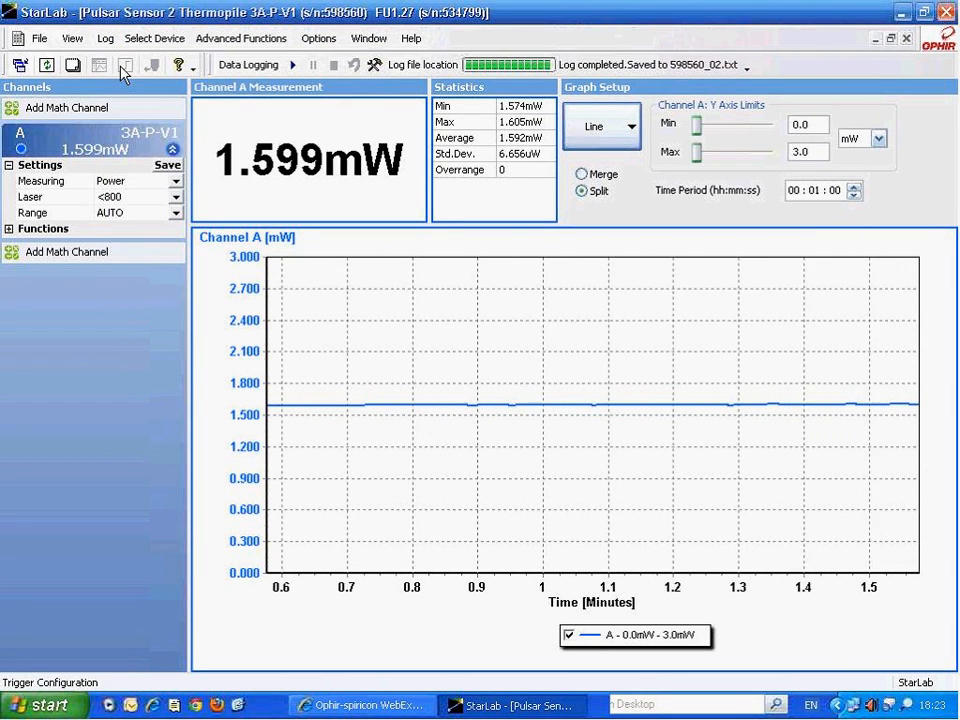
- Open the saved log 598560_02.txt in StarLab and set channel A's Y axis limits to 0.0 and 26.0 mW
left_click(40, 38)
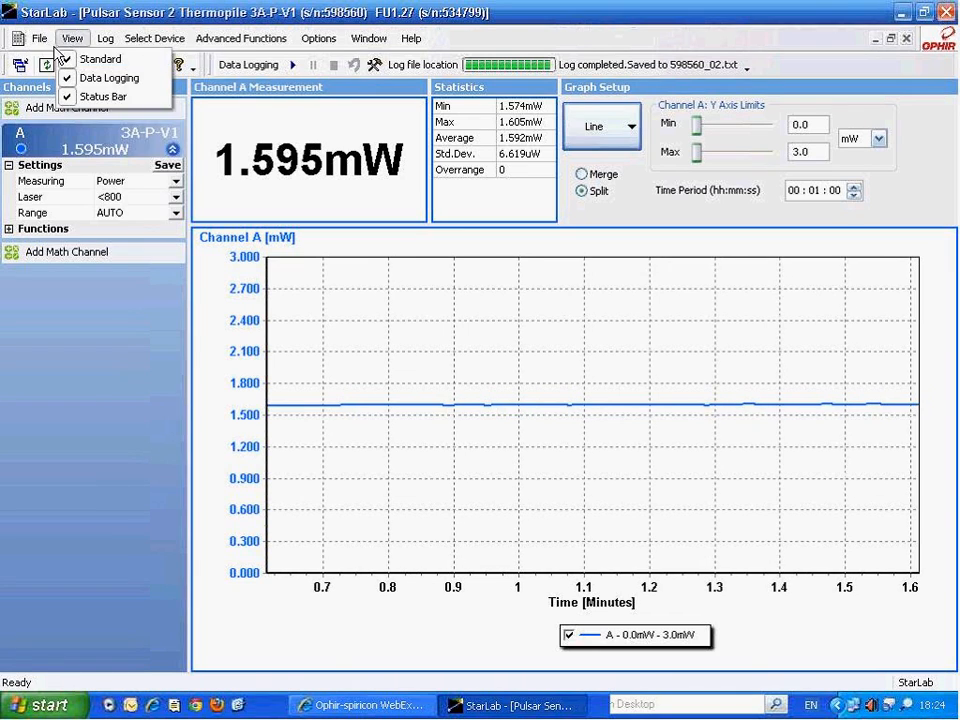
left_click(40, 62)
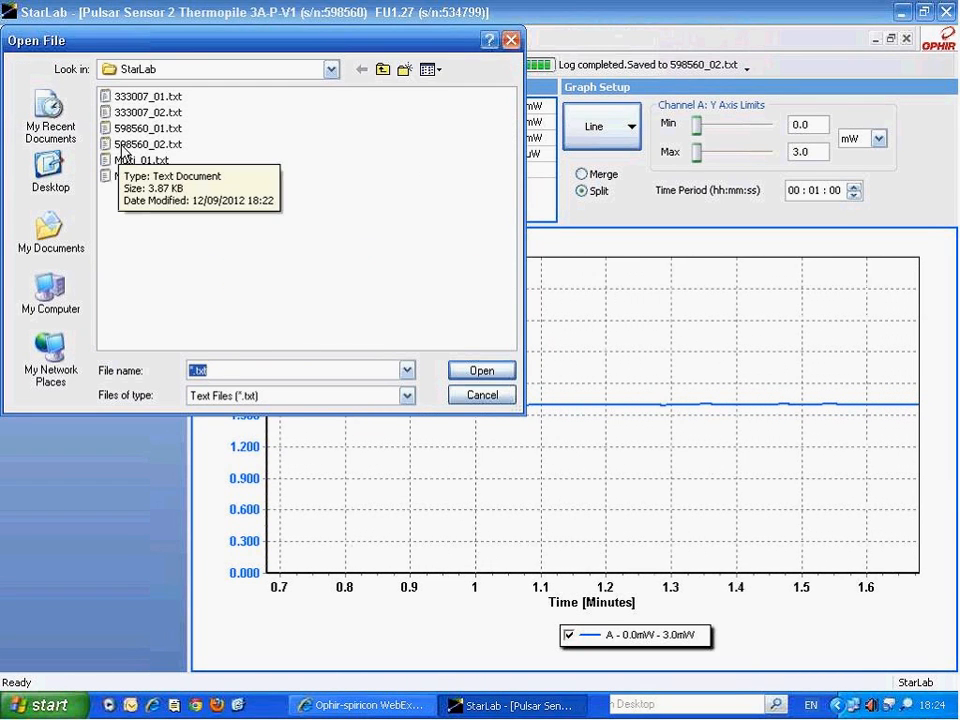
double_click(126, 148)
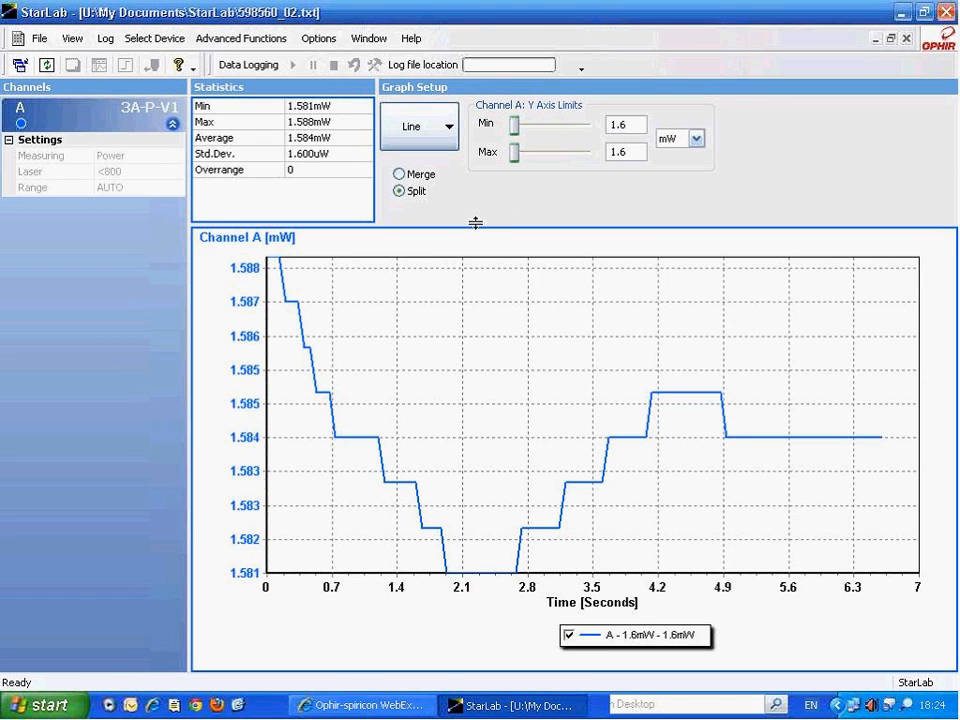
left_click_drag(512, 155, 513, 168)
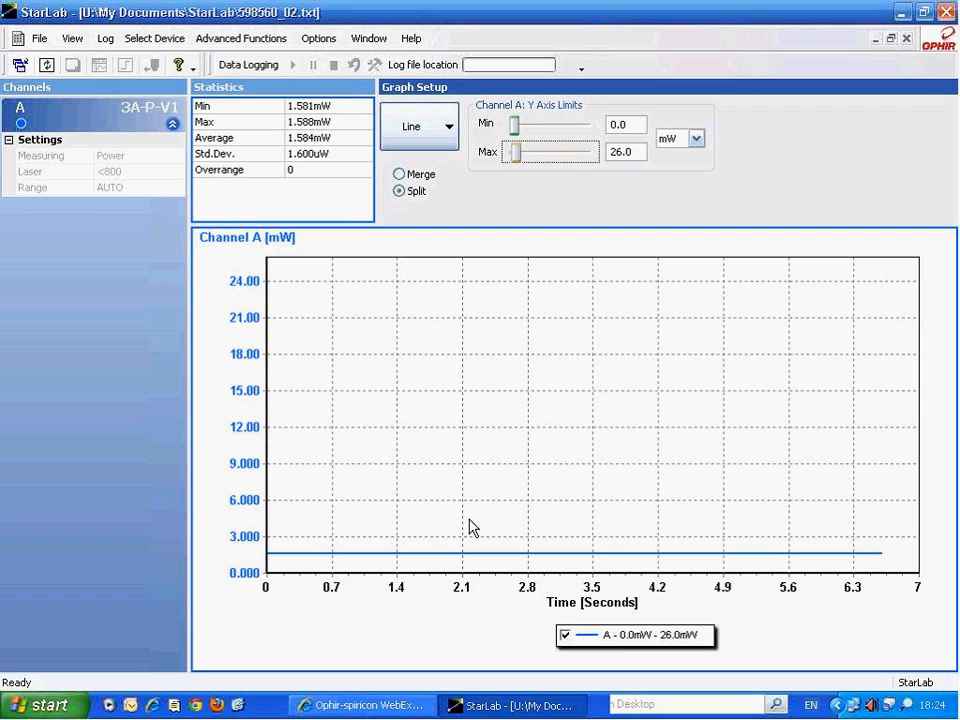
- Zoom into the logged graph and restore its full view, set the Y axis maximum to 103.0 mW, and close the log
left_click_drag(470, 528, 505, 530)
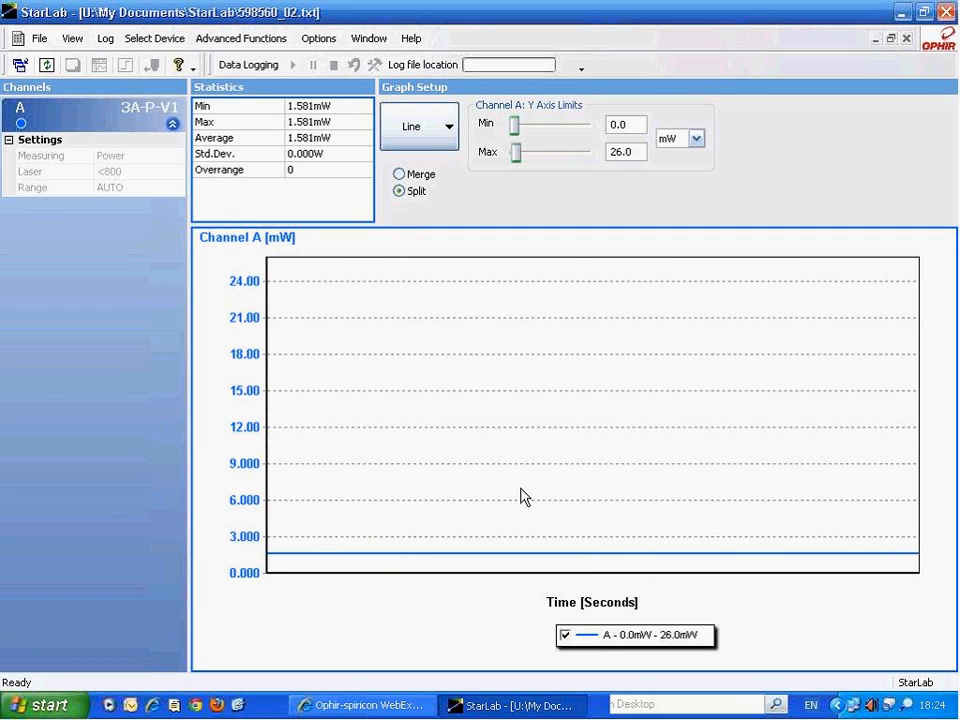
left_click_drag(520, 494, 488, 500)
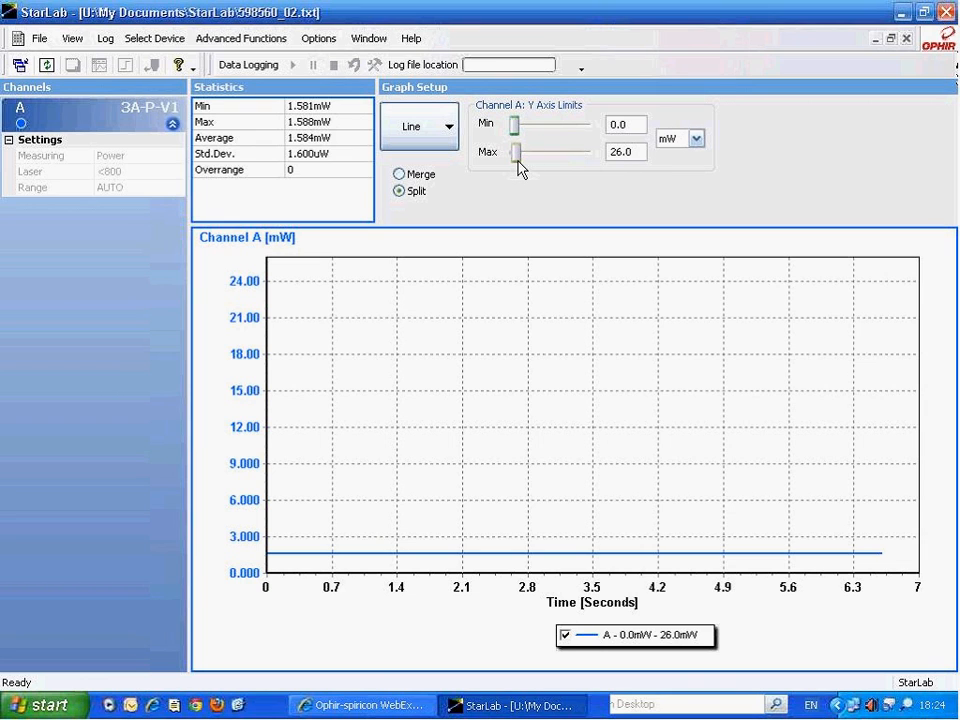
left_click_drag(518, 161, 521, 158)
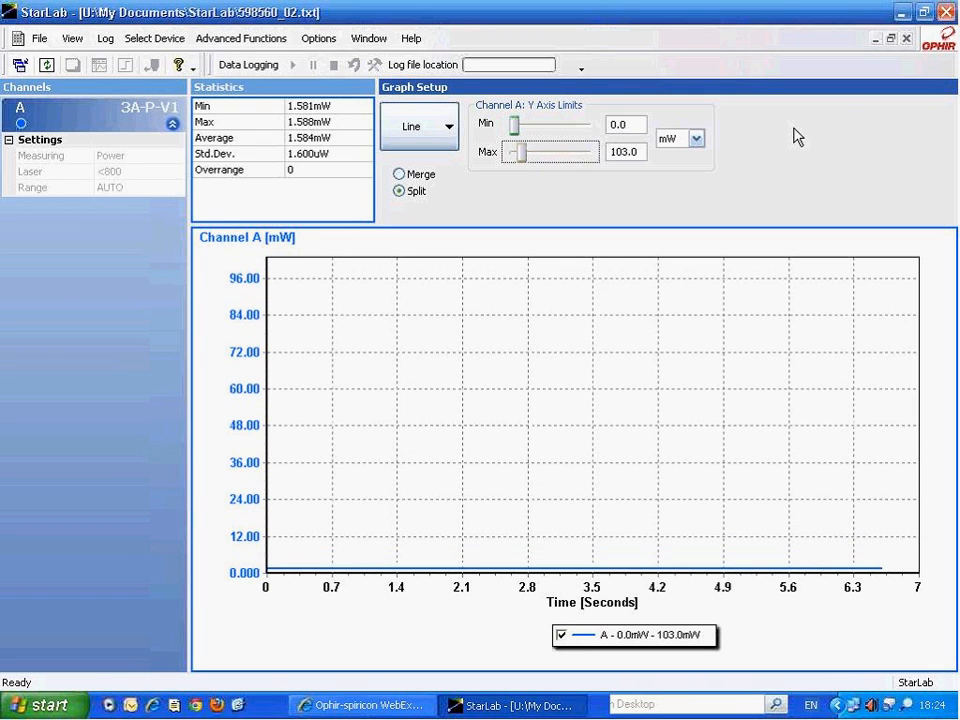
left_click(907, 45)
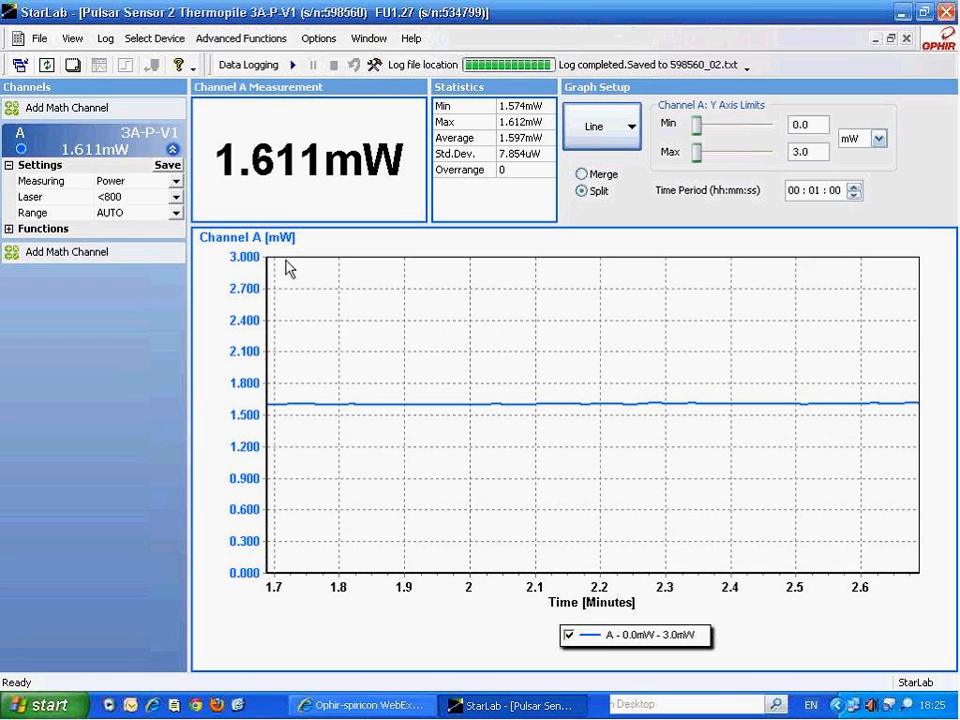
- Examine the file actions available for 598560_02.txt in the Open File dialog and close it without opening the file
left_click(39, 40)
left_click(62, 78)
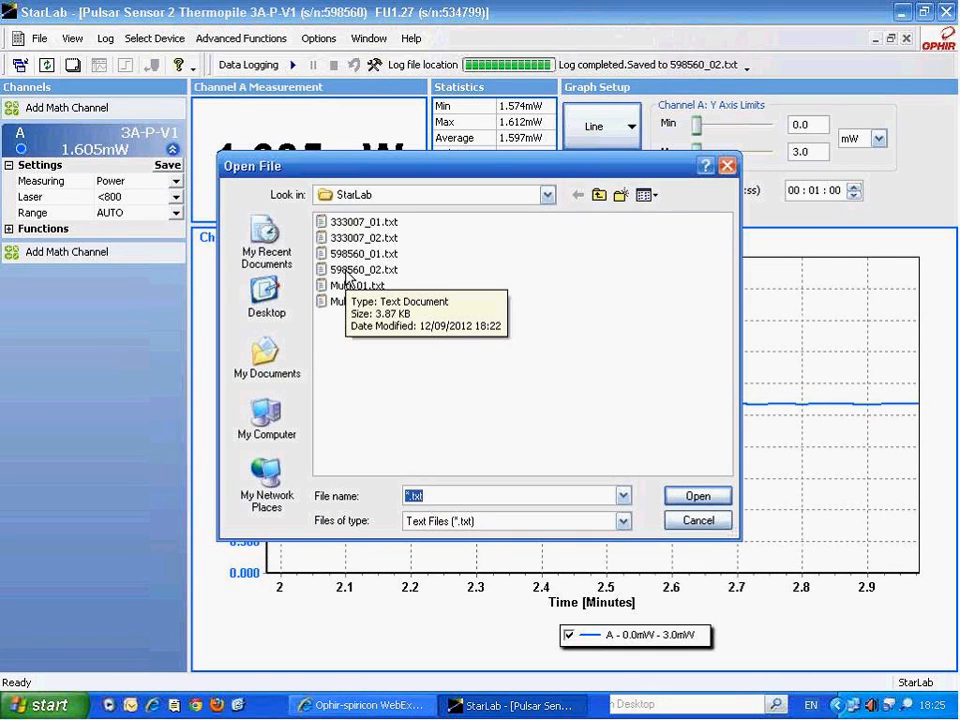
left_click(346, 272)
right_click(346, 276)
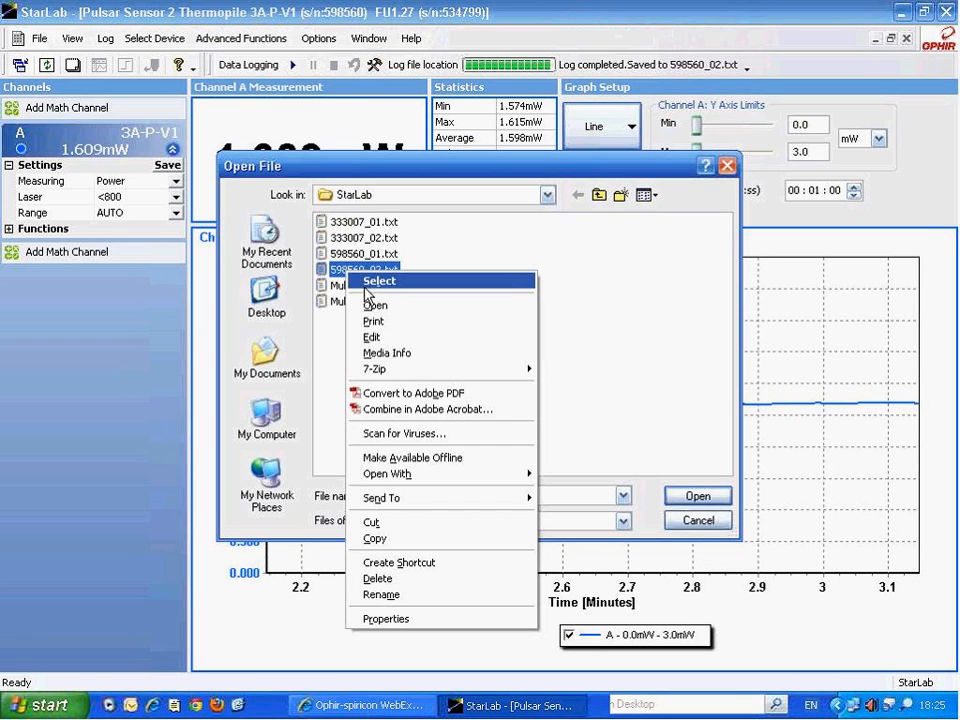
left_click(376, 283)
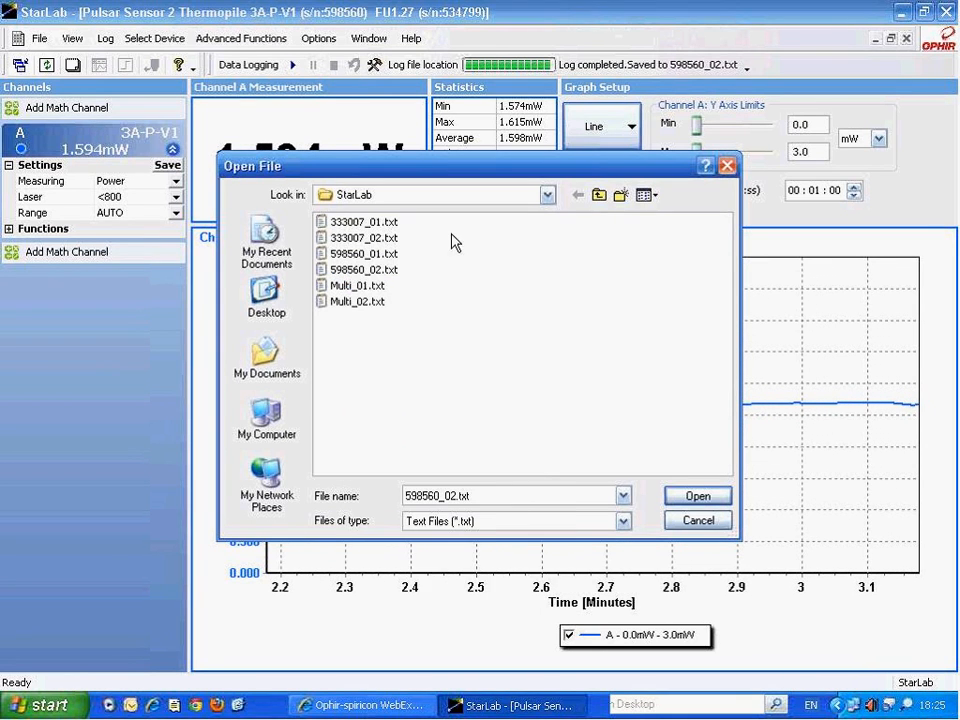
left_click(727, 166)
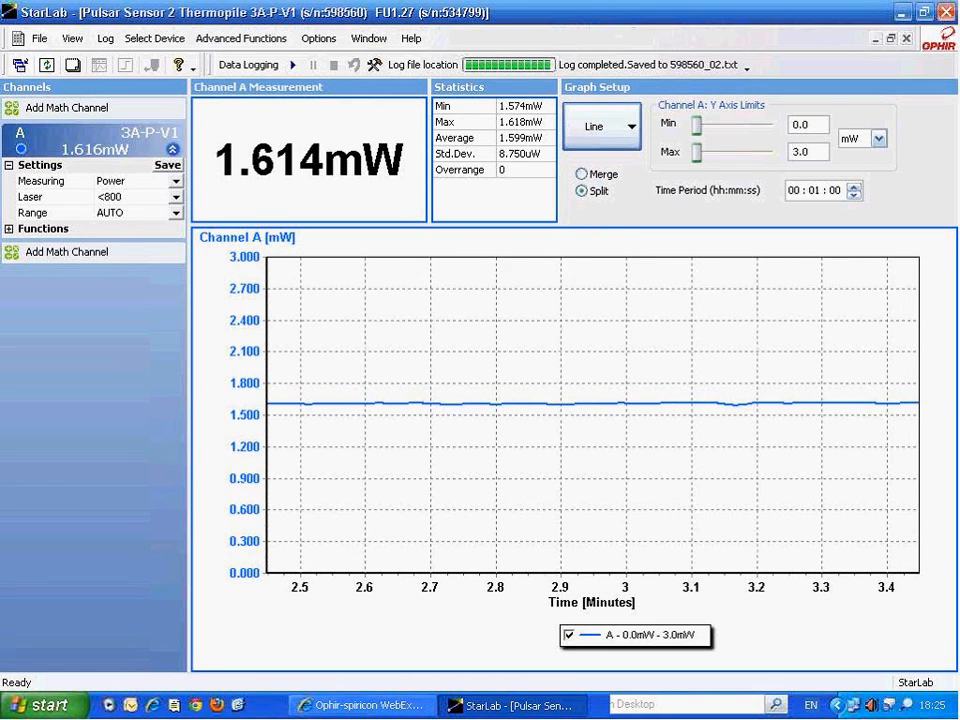
- Review the Logging preferences, including the flush interval and log file format, and close them without changes
left_click(313, 44)
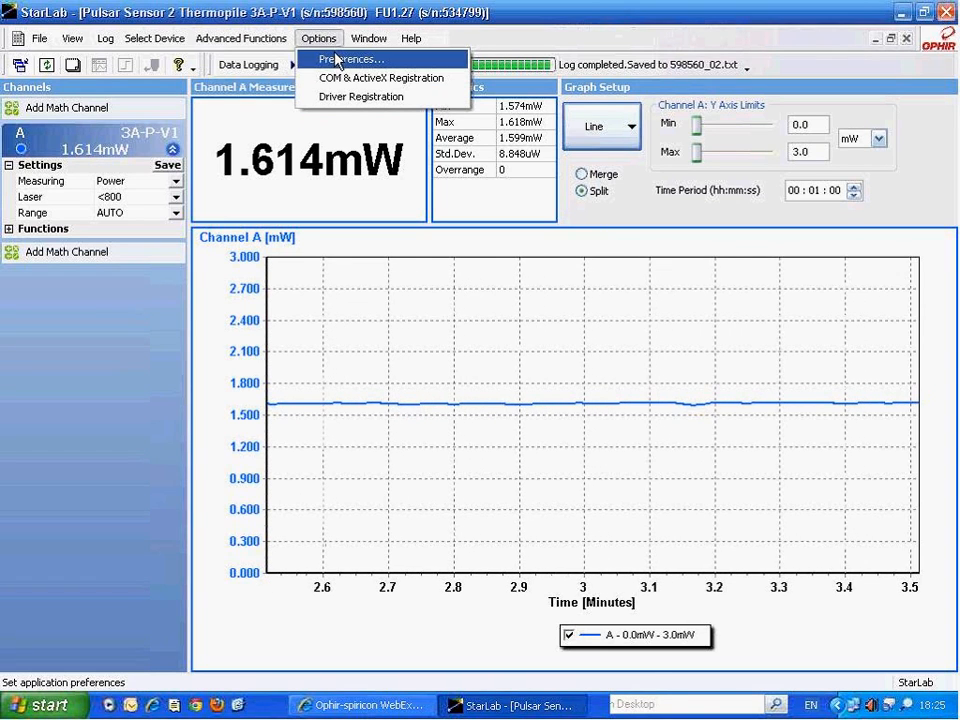
left_click(328, 59)
left_click(360, 217)
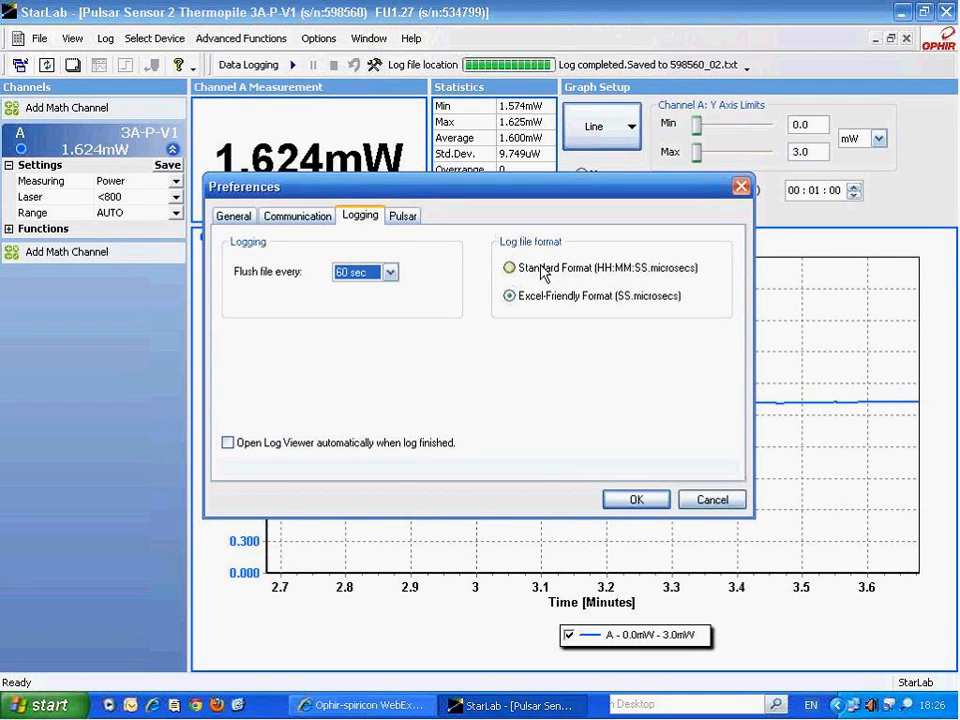
left_click(740, 188)
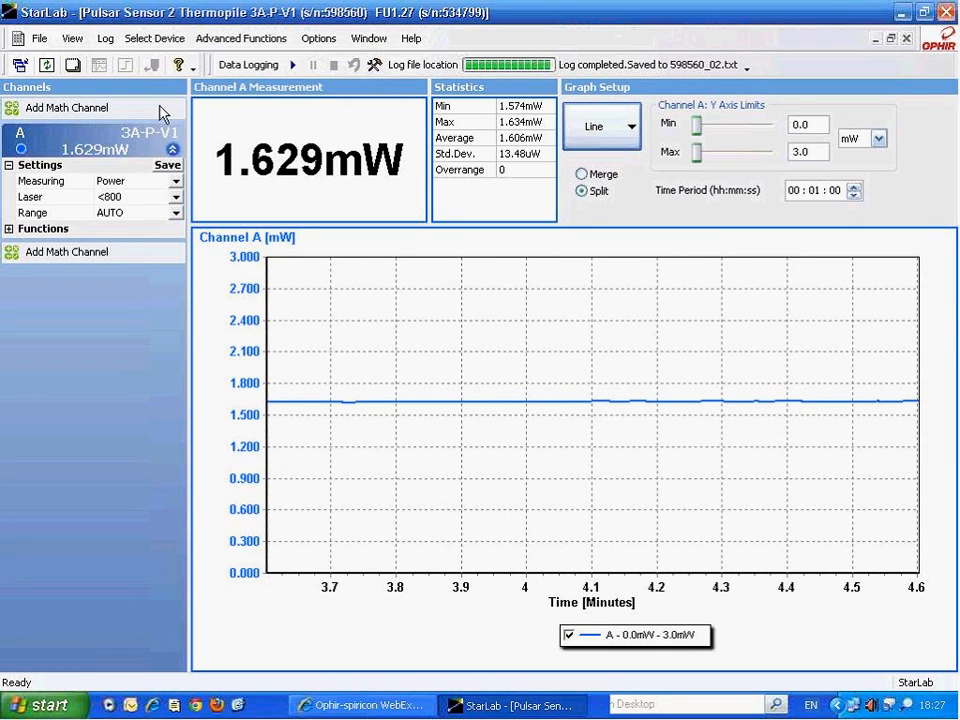
- Restart StarLab, select both sensors of the Pulsar device, and open them together in one window
left_click(946, 17)
double_click(770, 252)
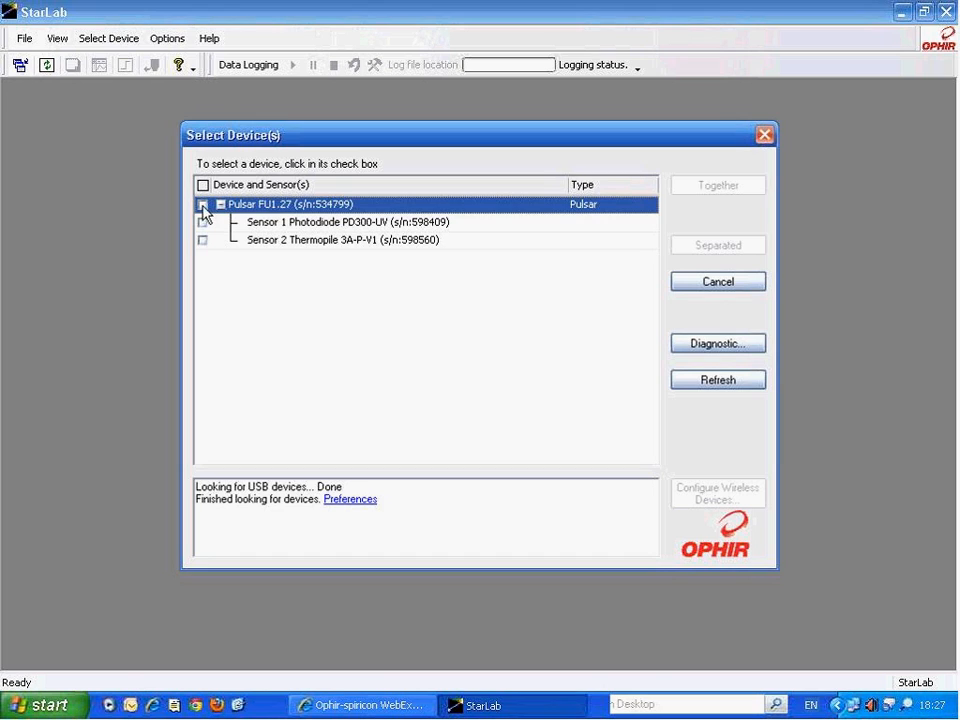
left_click(202, 205)
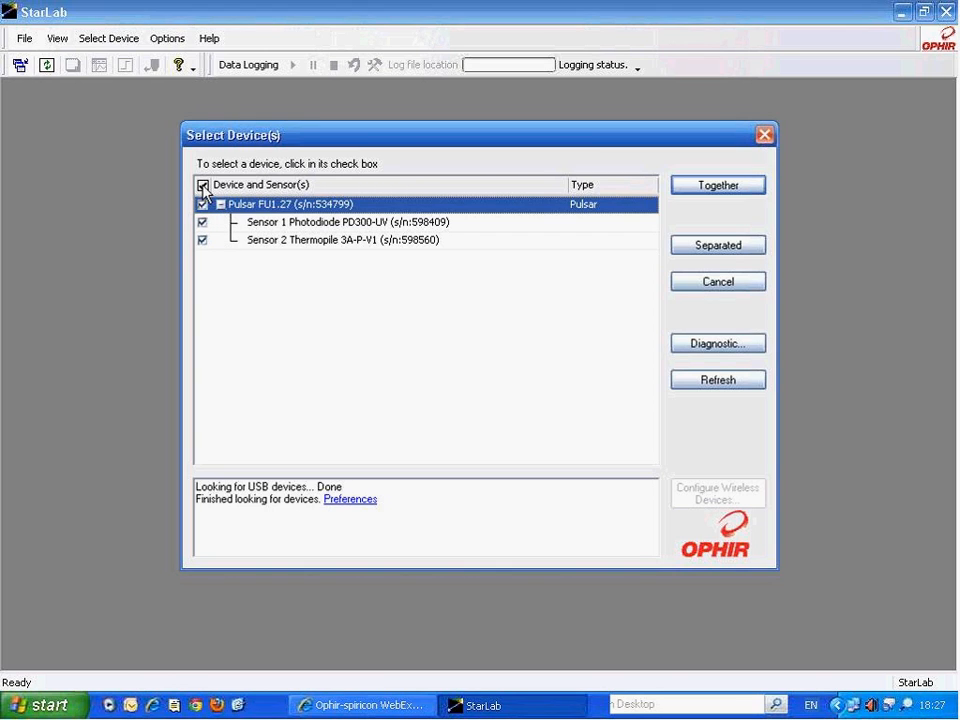
left_click(203, 185)
left_click(203, 185)
left_click(706, 189)
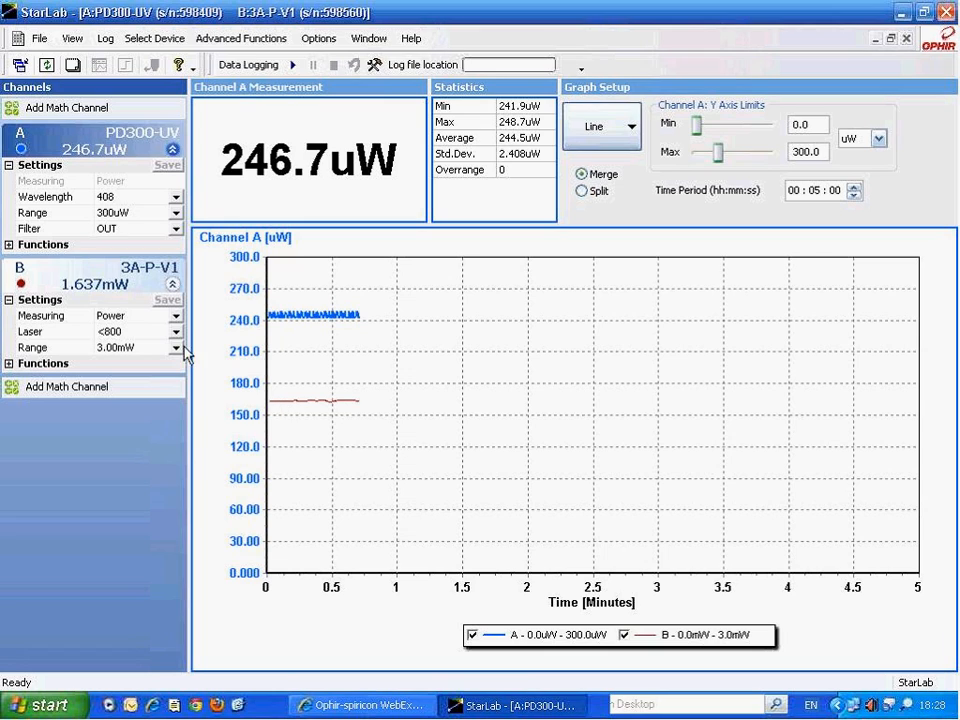
- Make channel B the active channel, and hide and show channel A's trace on the merged graph
left_click(124, 283)
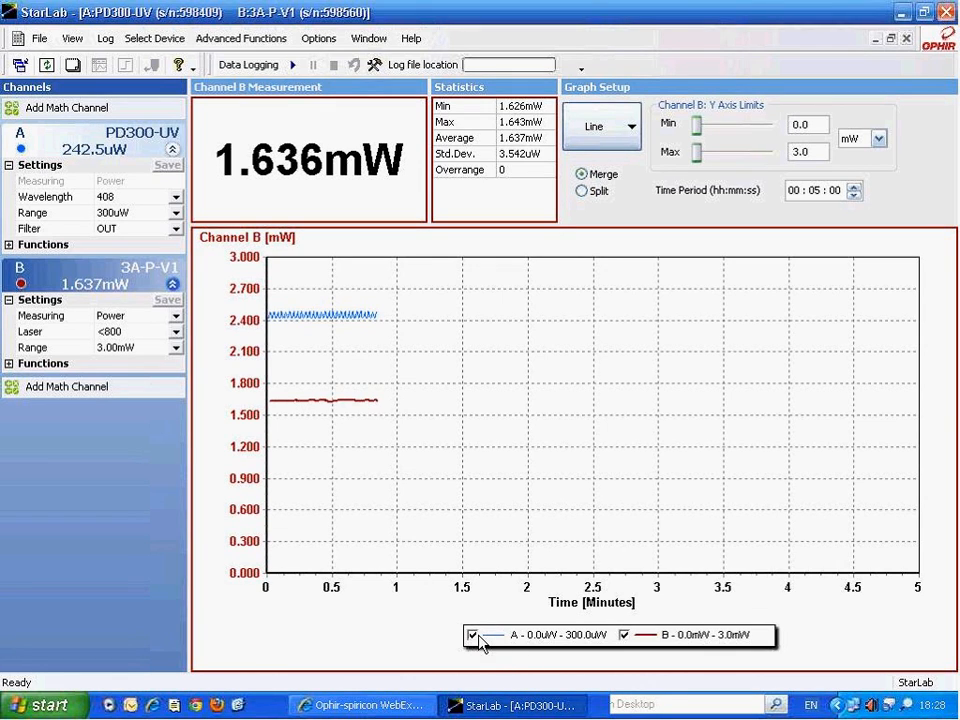
left_click(470, 637)
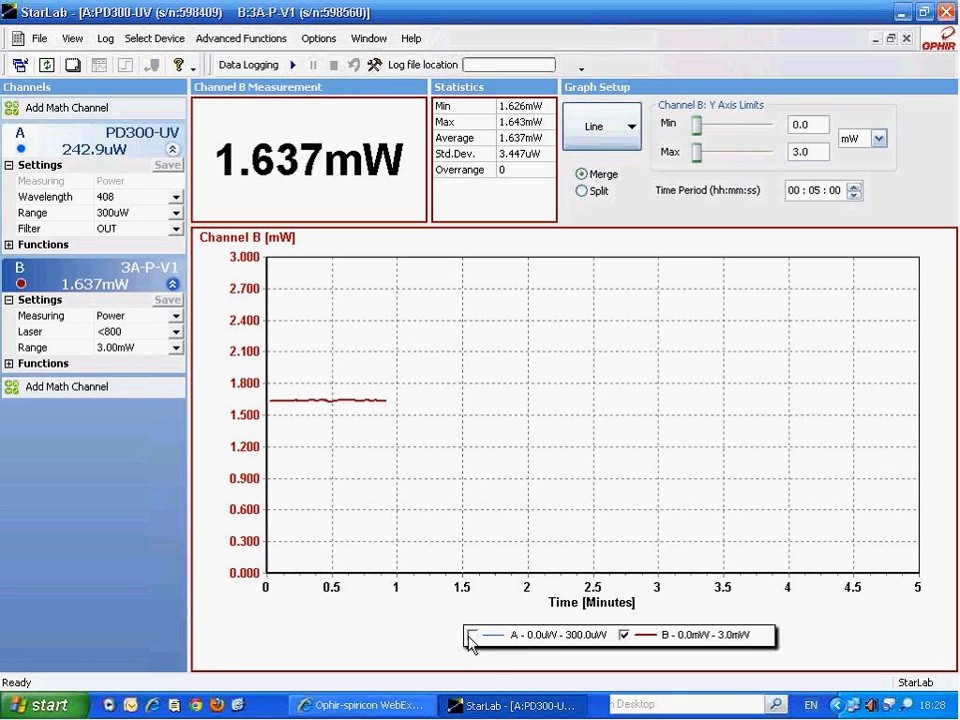
left_click(471, 637)
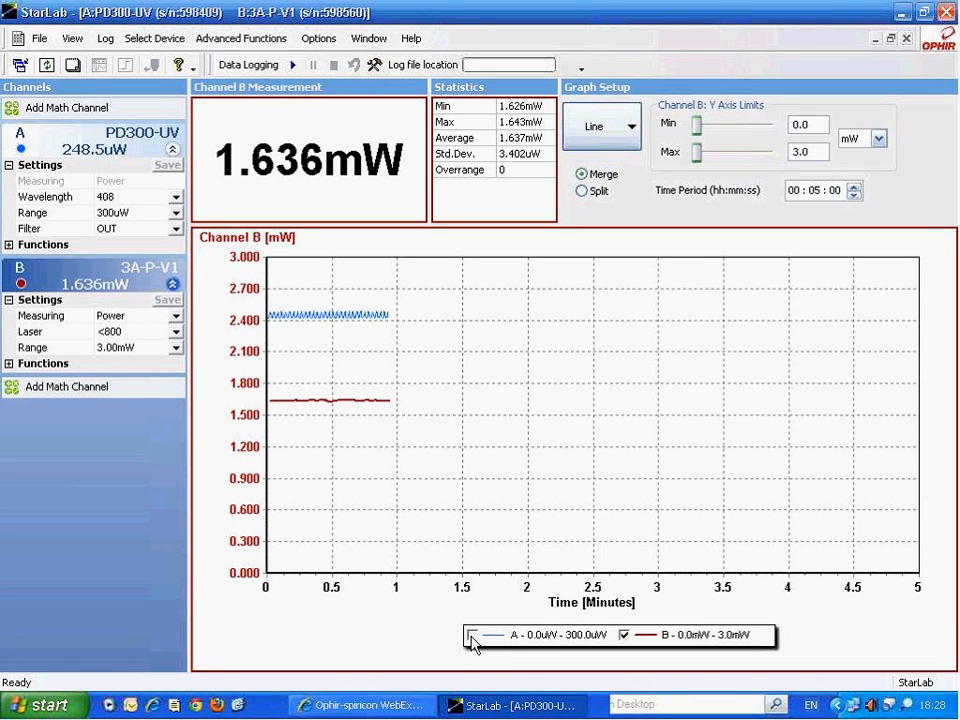
- Shorten the graph's time period to 00:00:10
left_click(815, 191)
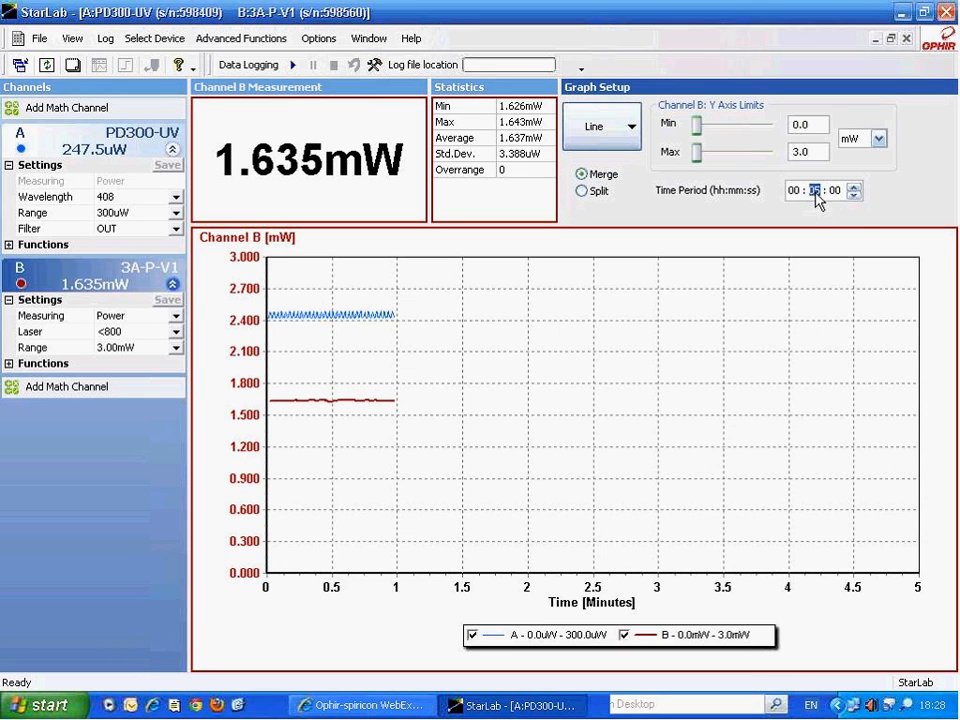
left_click(856, 196)
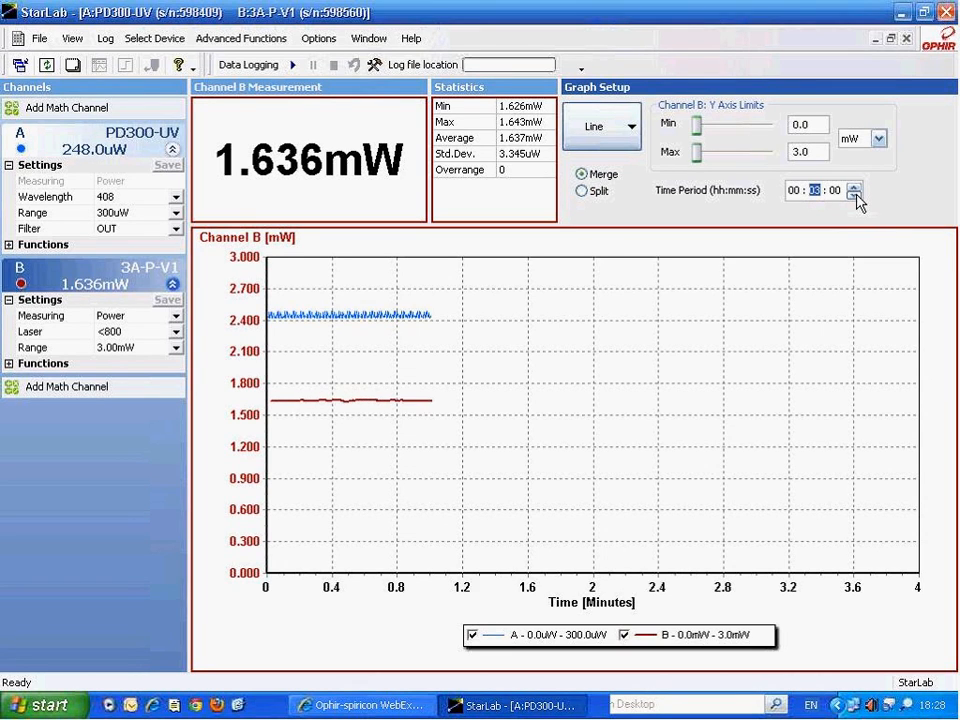
left_click(856, 196)
left_click(856, 196)
left_click(856, 196)
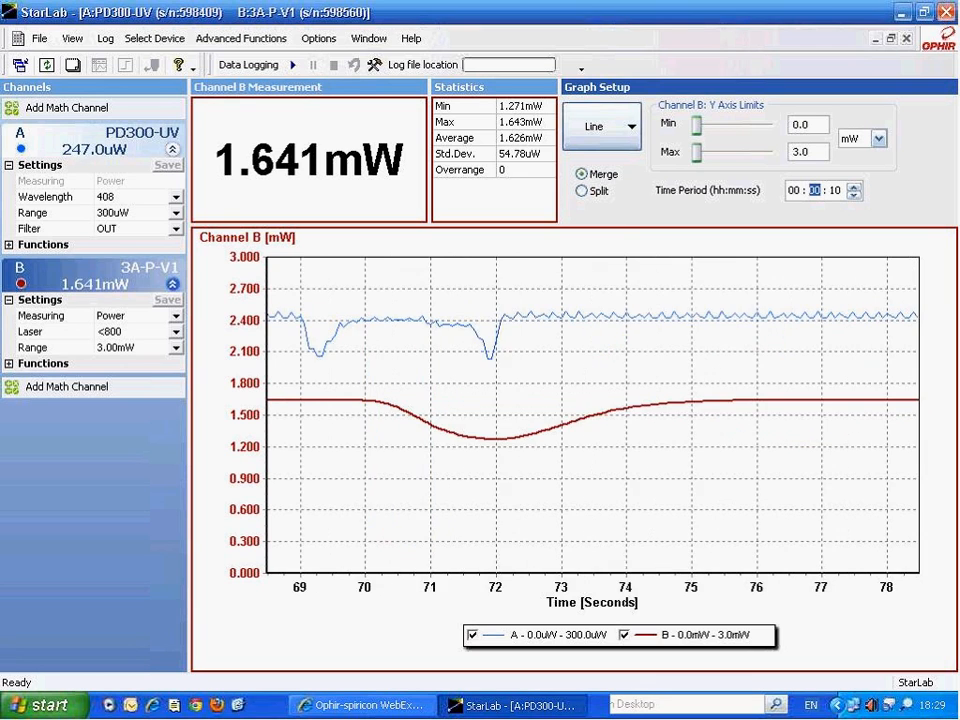
- Split the graph by channel, try a bar chart for channel B before switching it to a needle, and show channel A as a histogram
left_click(583, 192)
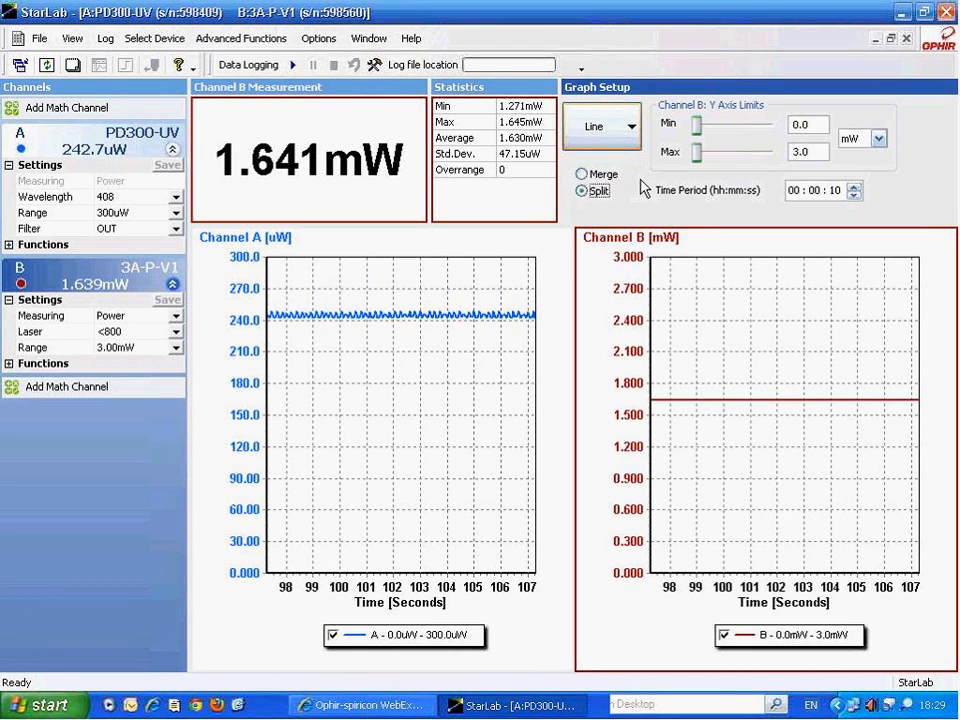
left_click(612, 126)
left_click(634, 181)
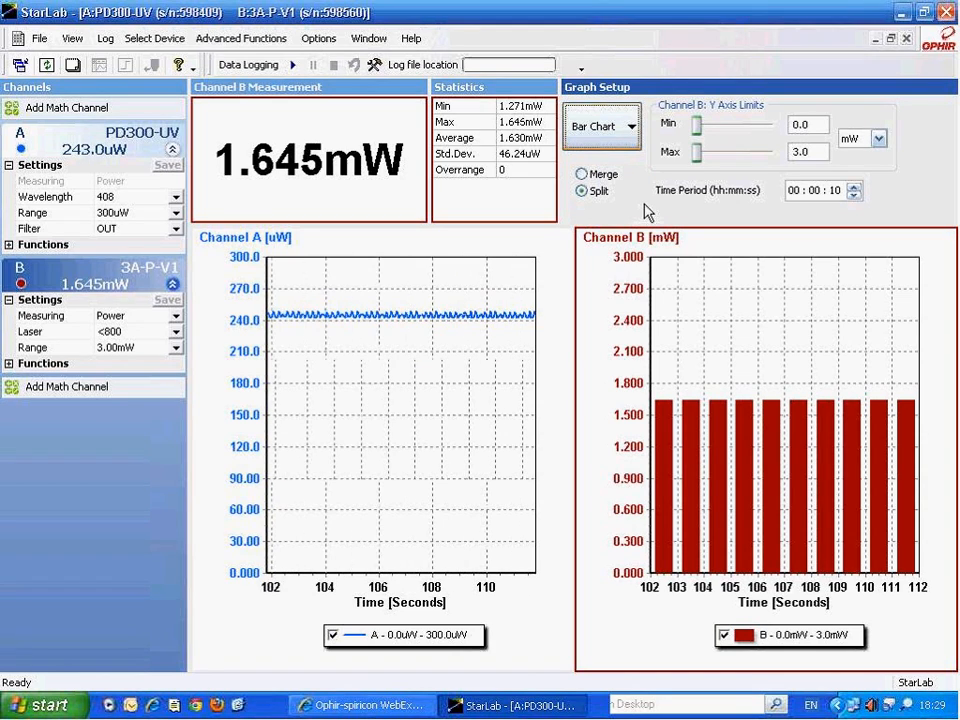
left_click(603, 127)
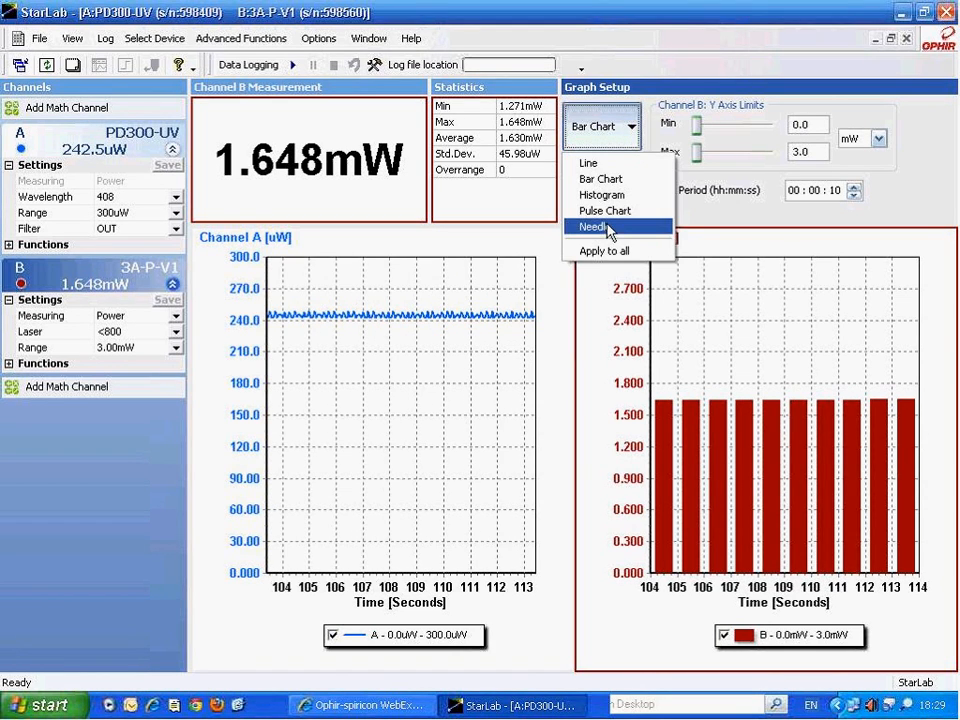
left_click(600, 227)
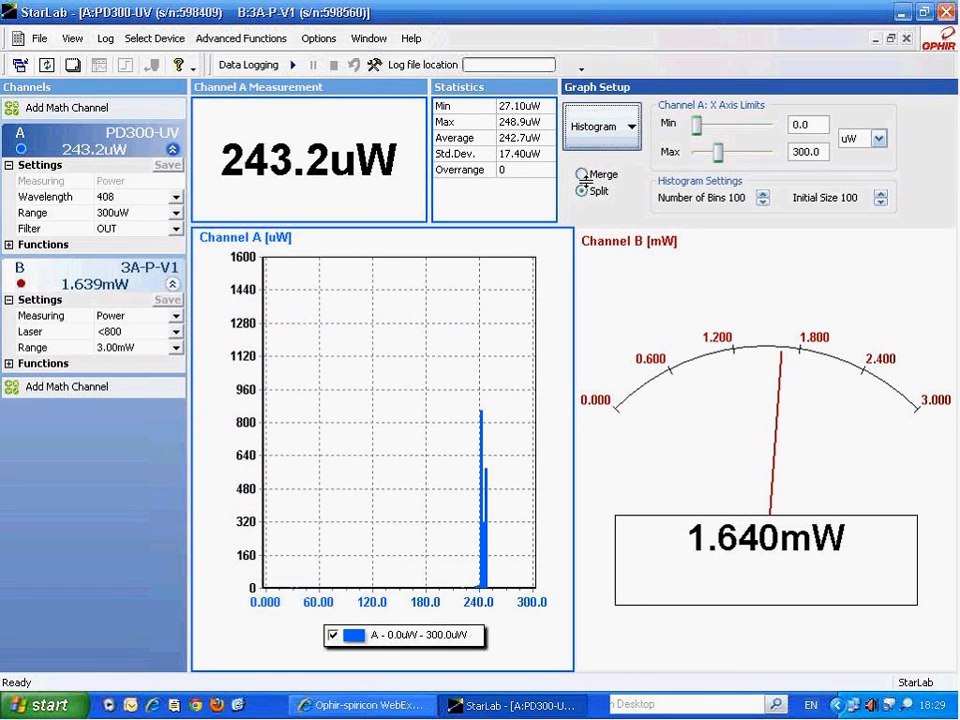
- Merge both channels into one graph and set the graph type to Line
left_click(581, 174)
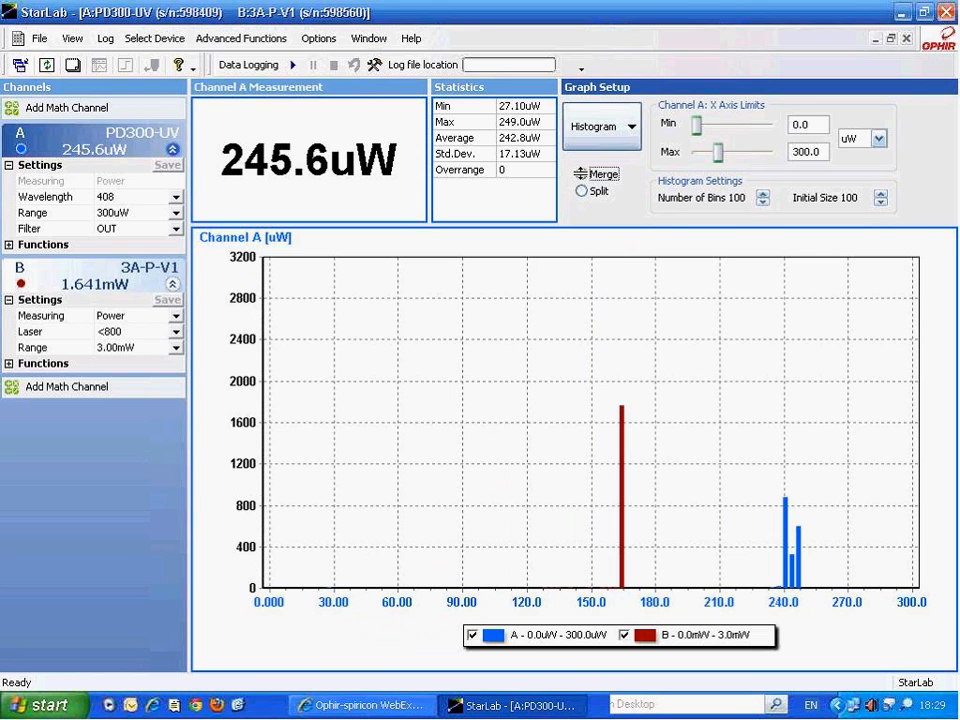
left_click(603, 126)
left_click(610, 162)
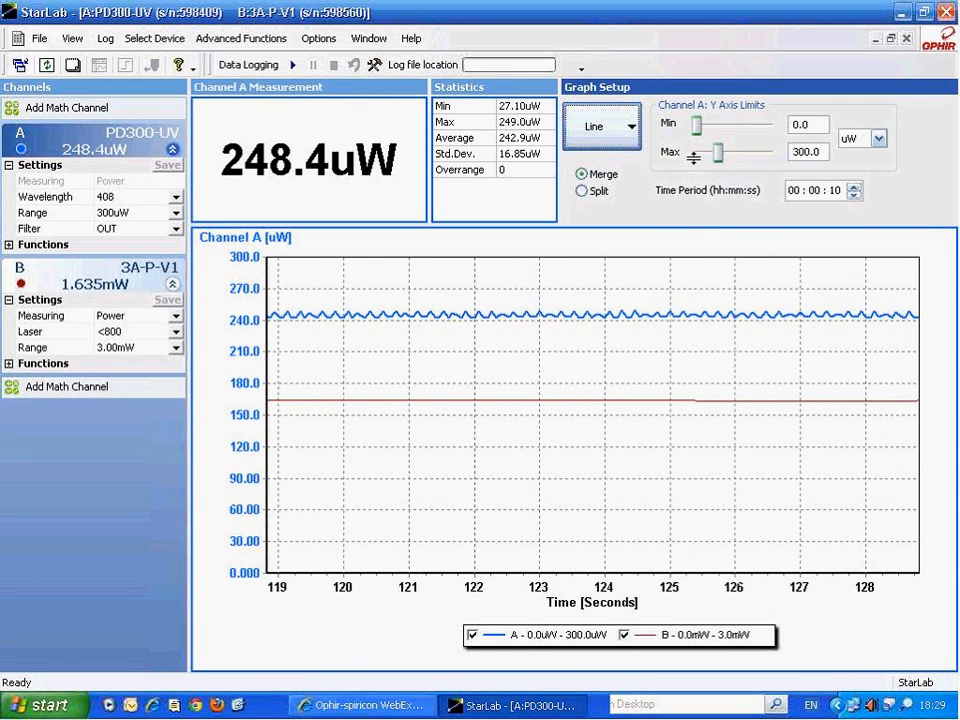
- Lengthen the merged graph's time period to 00:01:00
left_click(853, 186)
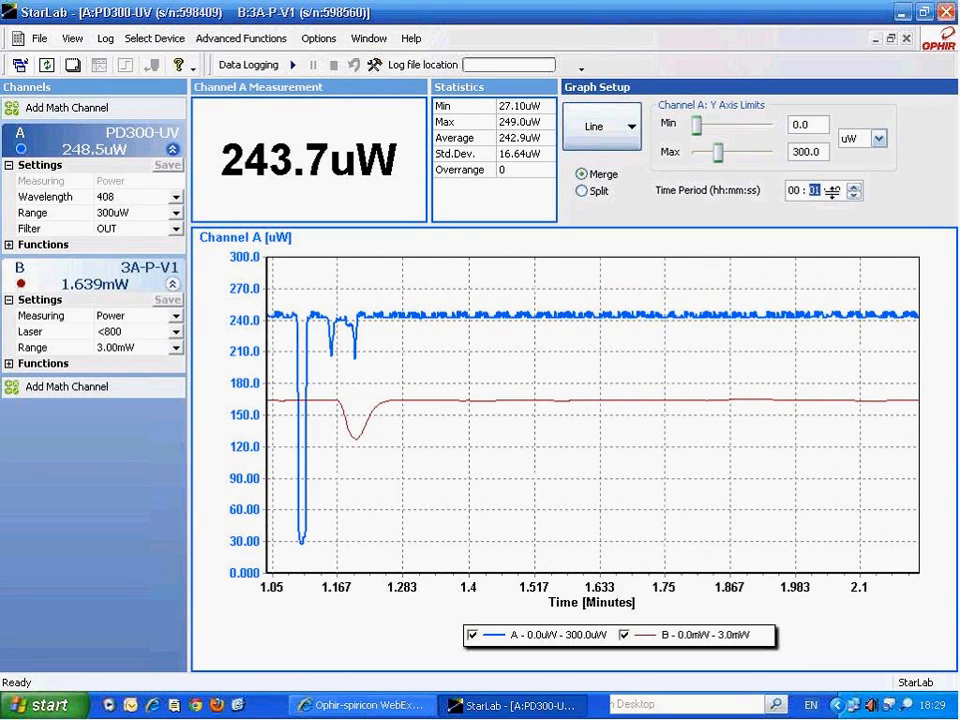
left_click(834, 191)
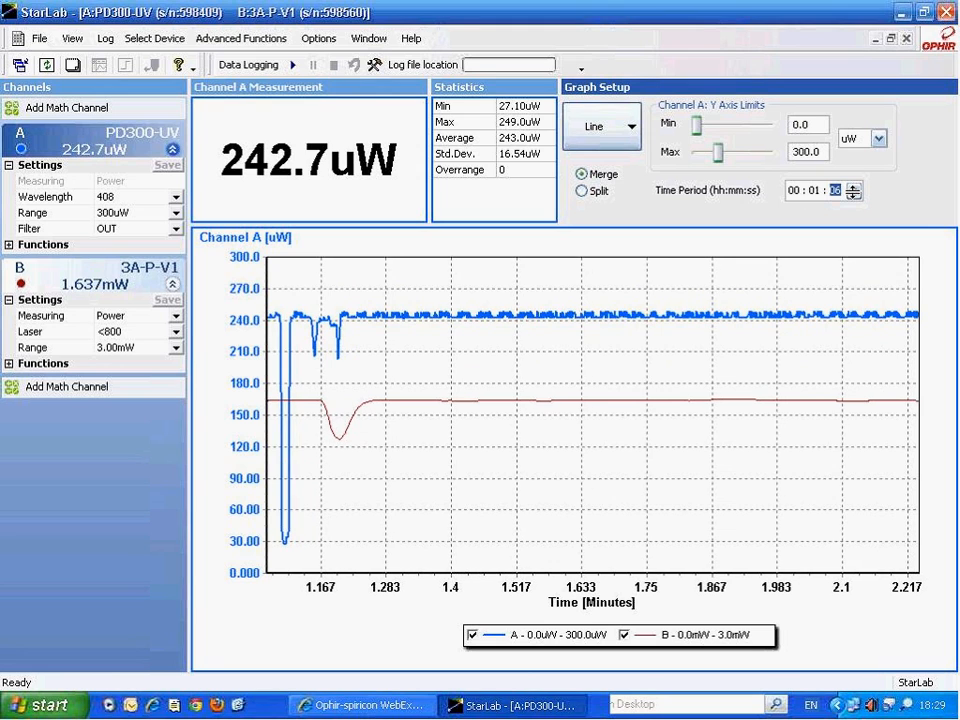
type("01")
key("Down")
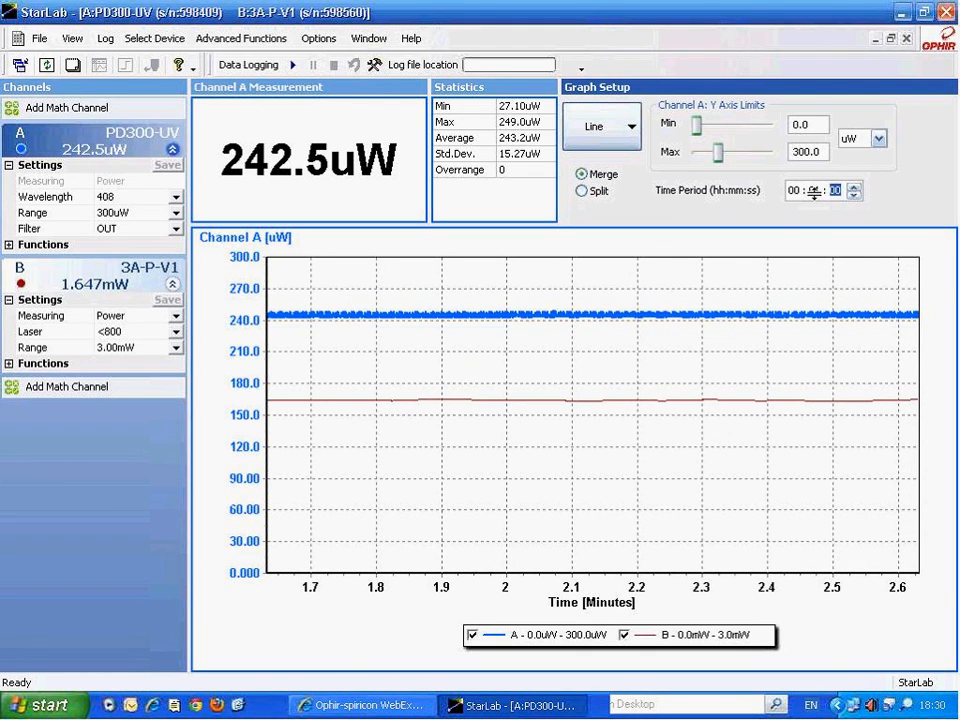
- Expand and collapse channel B's functions, and add a math channel that divides A by B
left_click(9, 364)
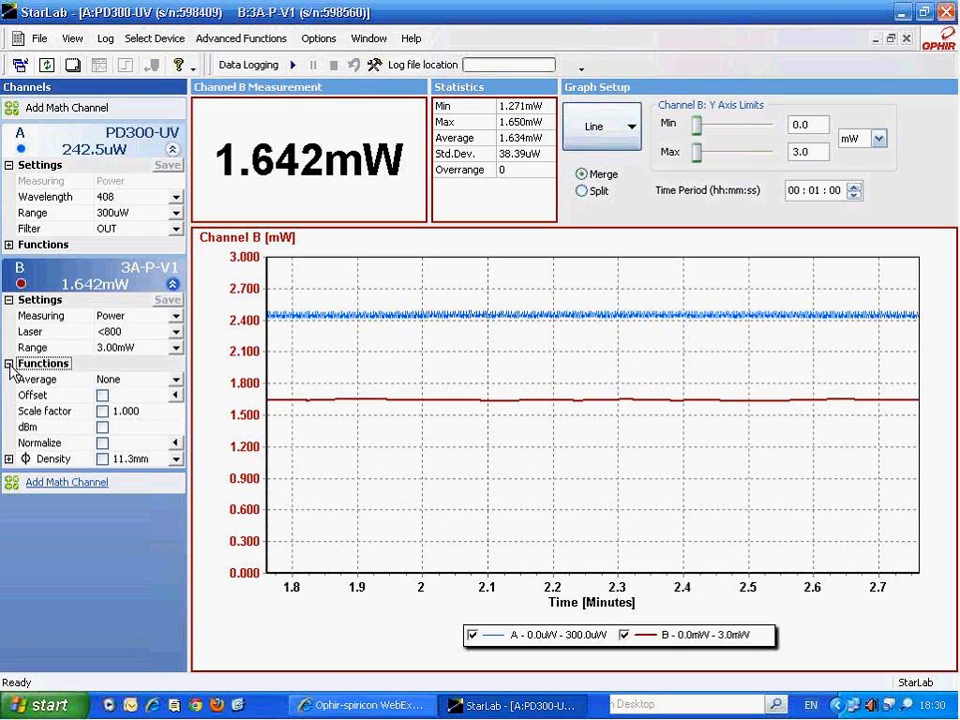
left_click(9, 364)
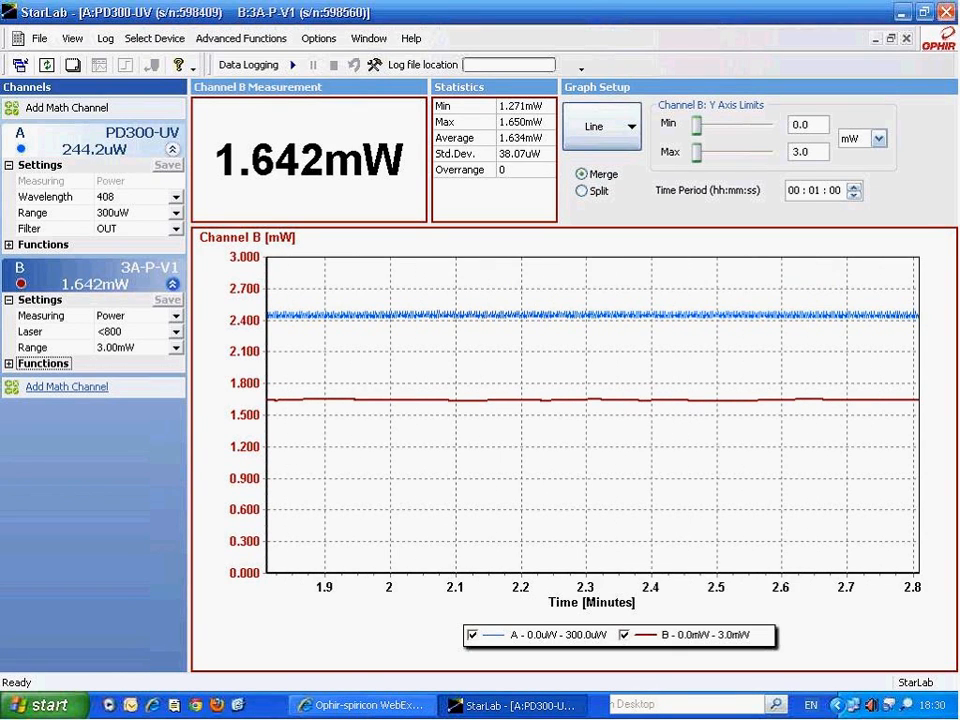
left_click(46, 393)
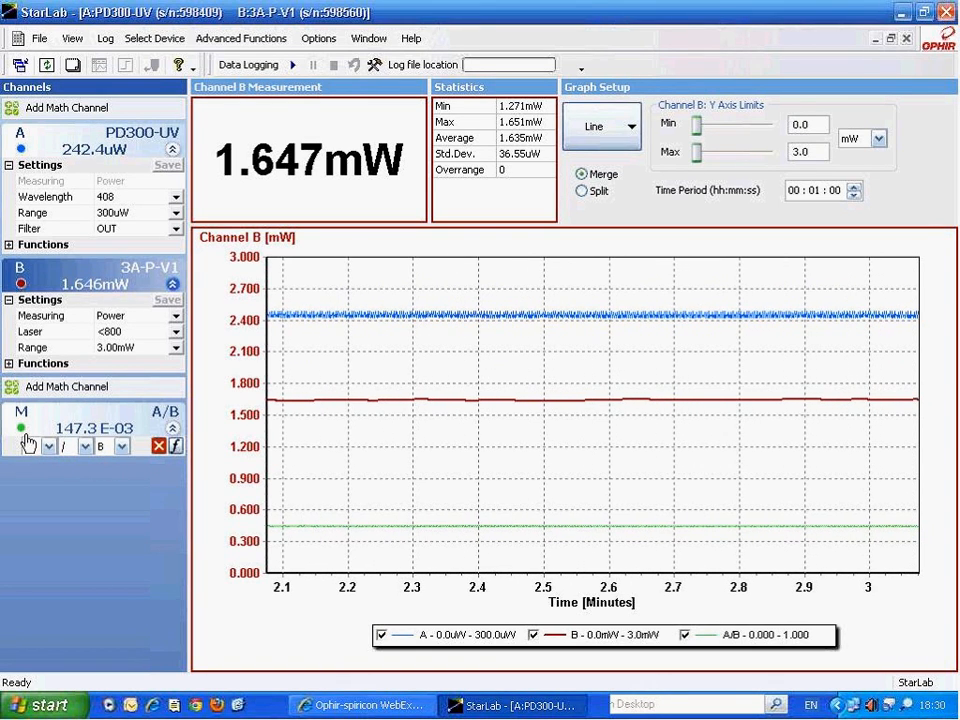
mouse_move(22, 436)
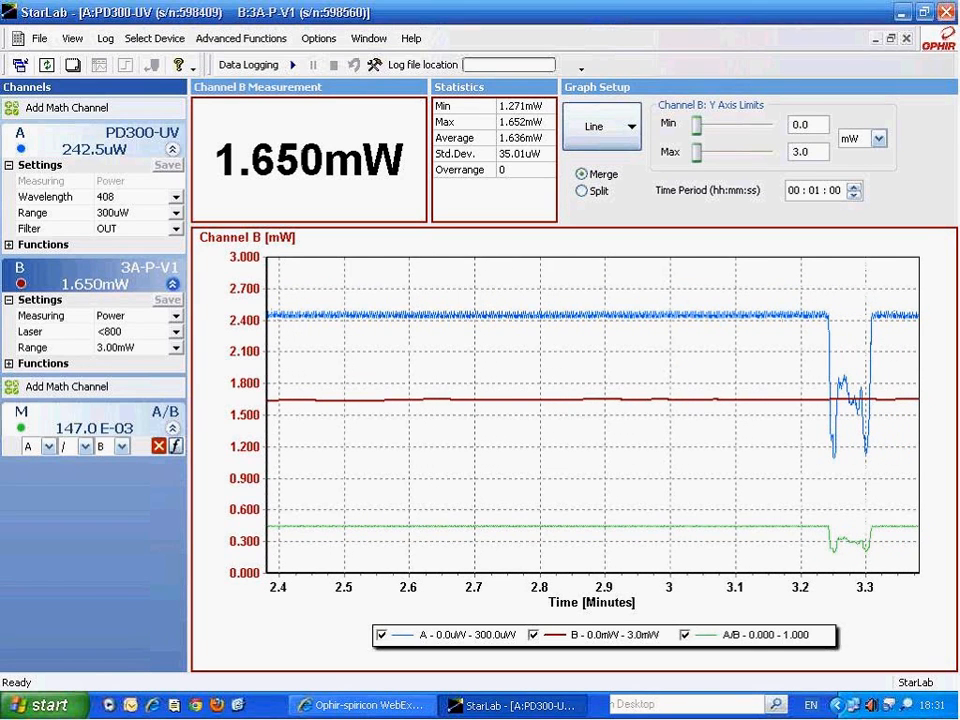
- Change the math channel's operation to A+B and finally to A-B
left_click(85, 446)
left_click(64, 477)
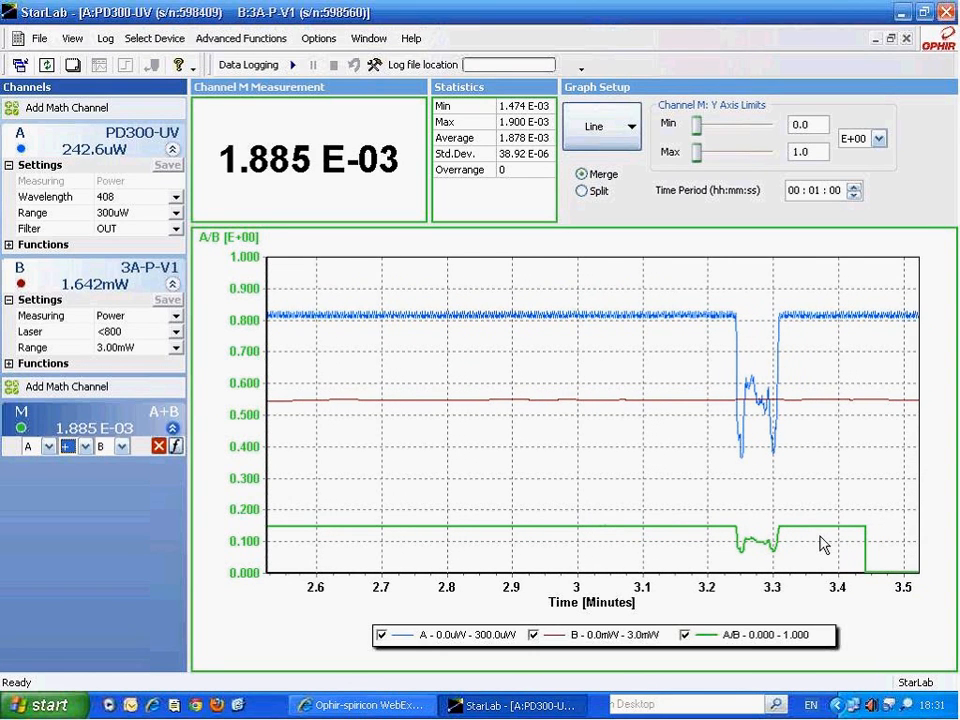
left_click(85, 446)
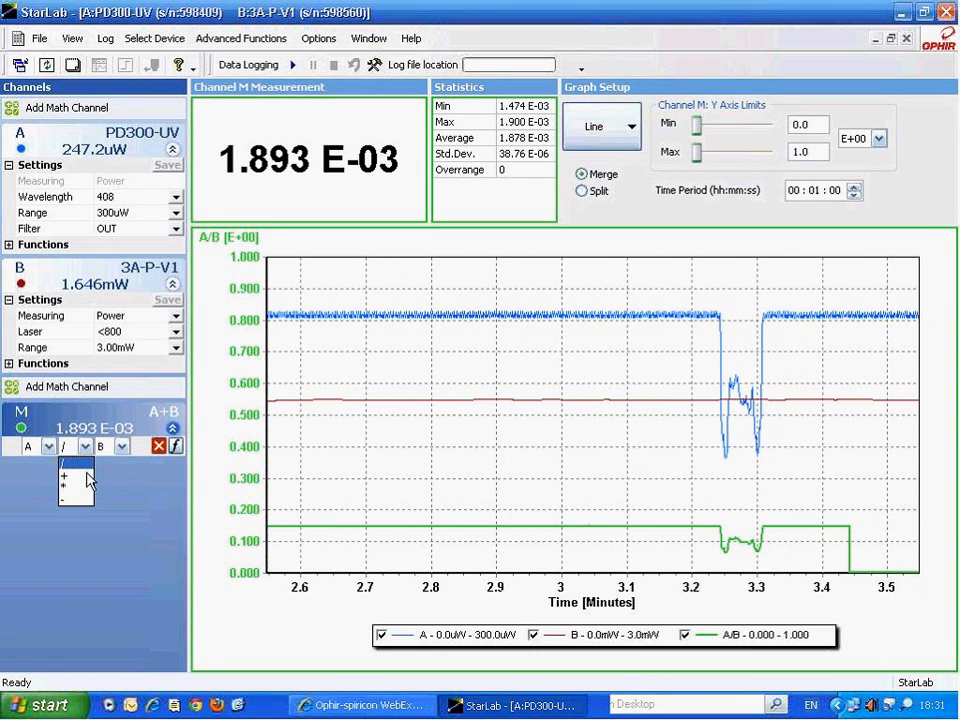
left_click(84, 502)
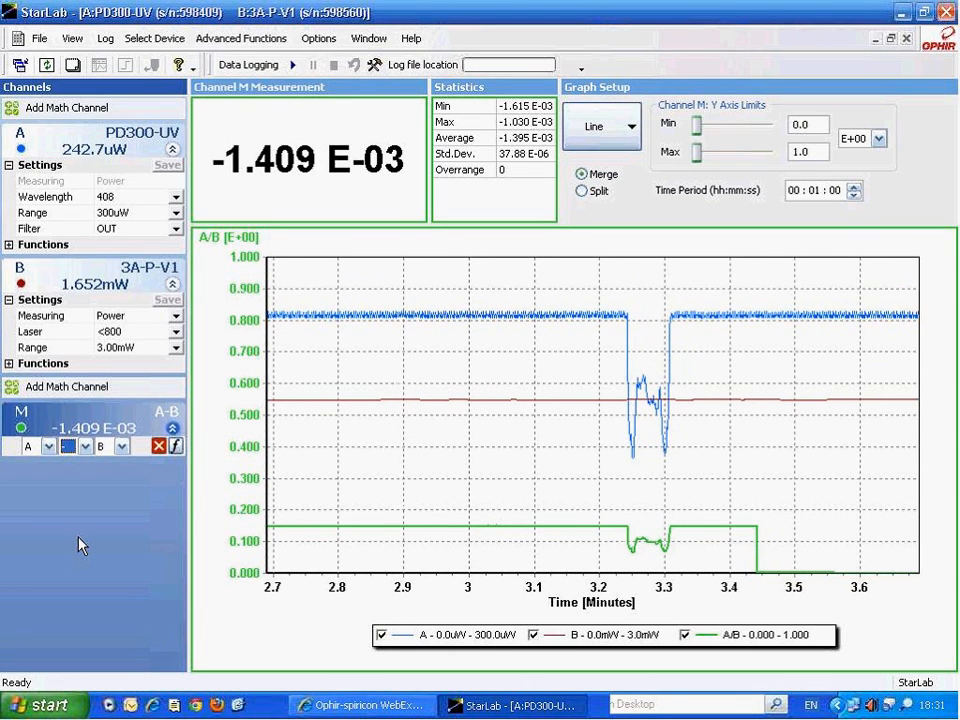
- Switch the math channel to free formula entry and extend its formula to A-B+(A/B)
left_click(175, 446)
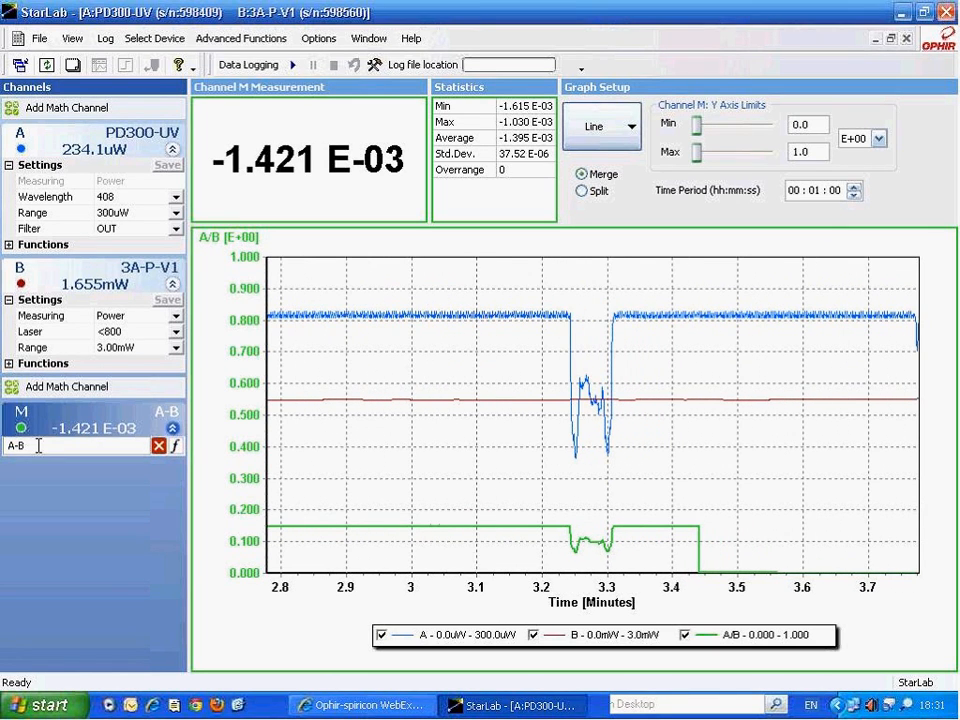
type("+(")
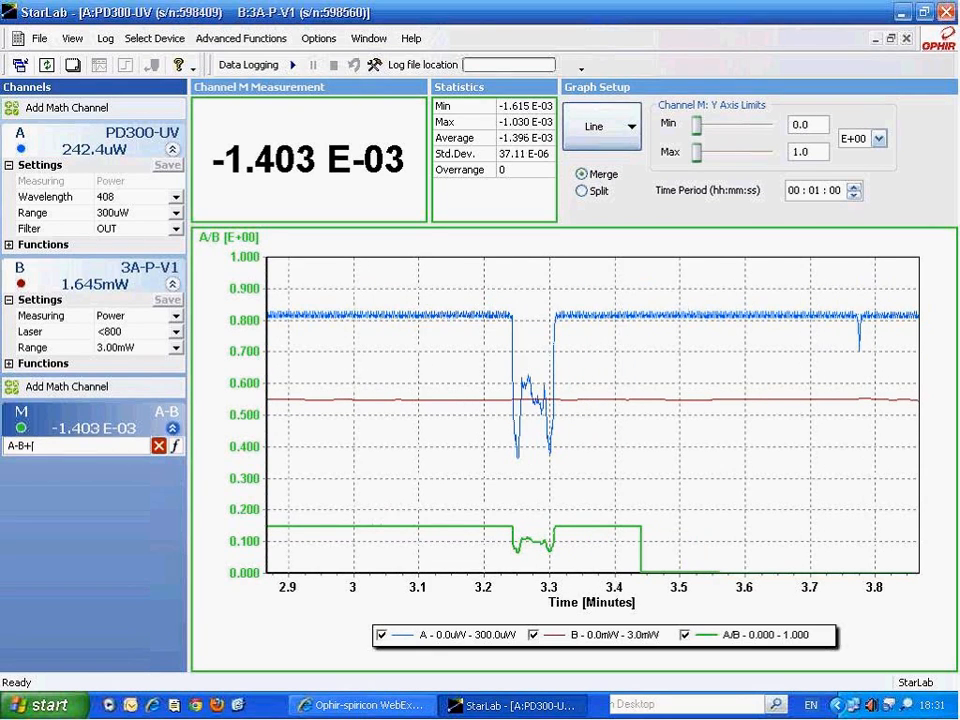
type("A")
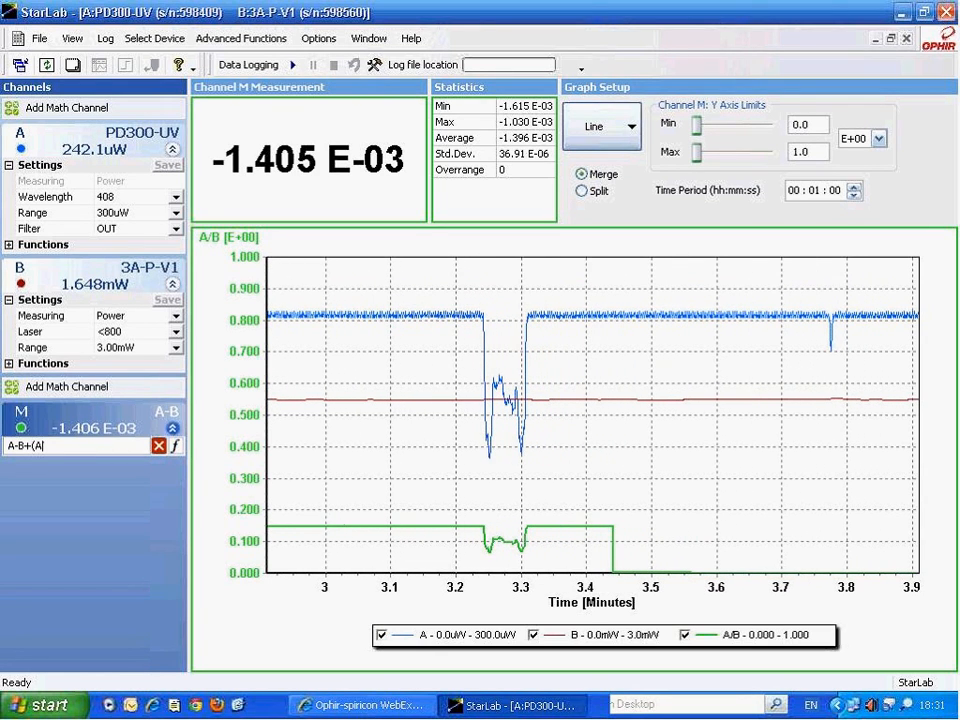
type("/B")
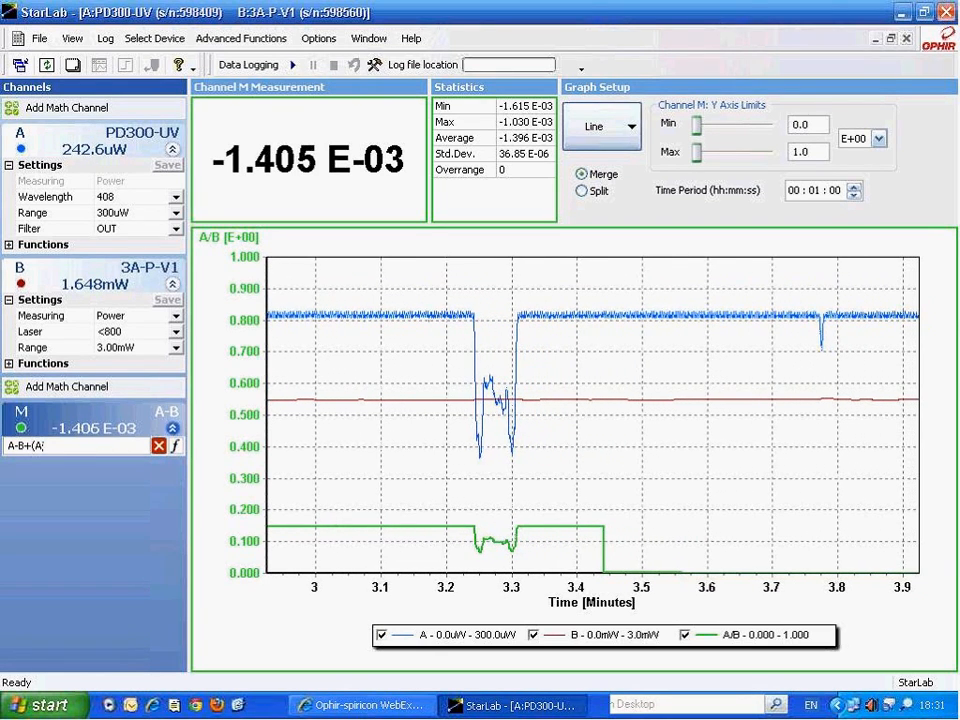
type(")")
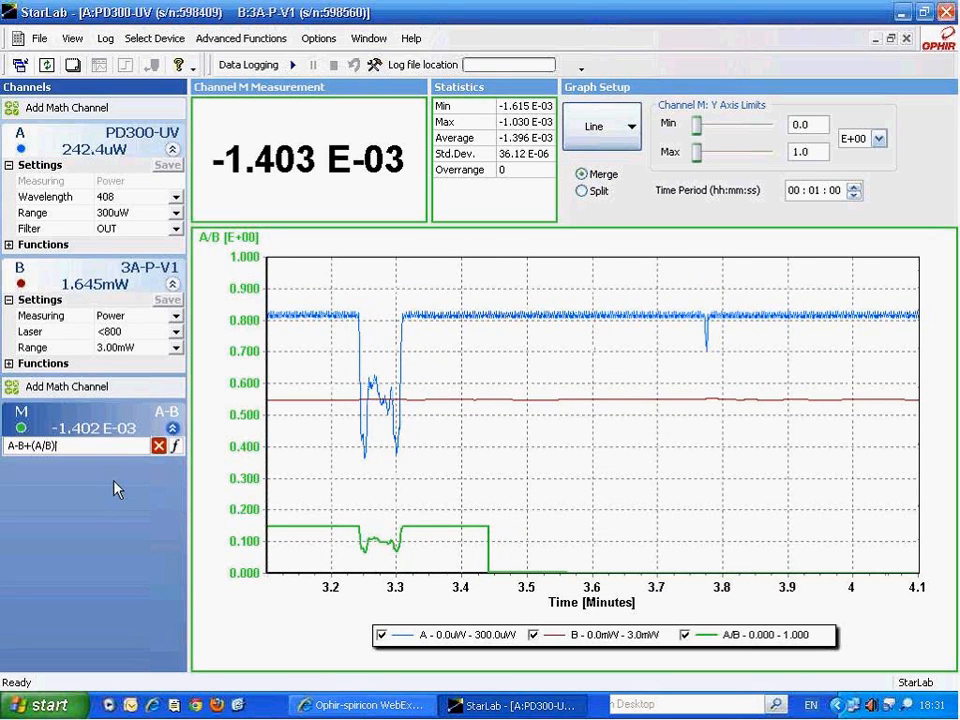
left_click(116, 447)
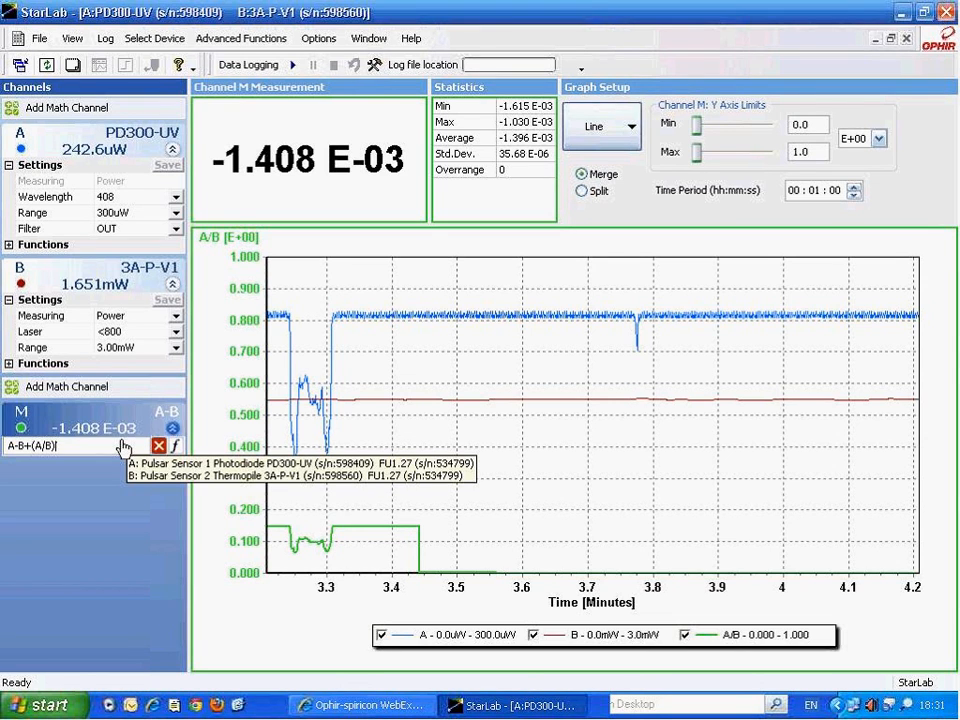
- Turn off logging one screen of data, set the log to stop after 100 measurements, and record it to Multi_03.txt
left_click(374, 64)
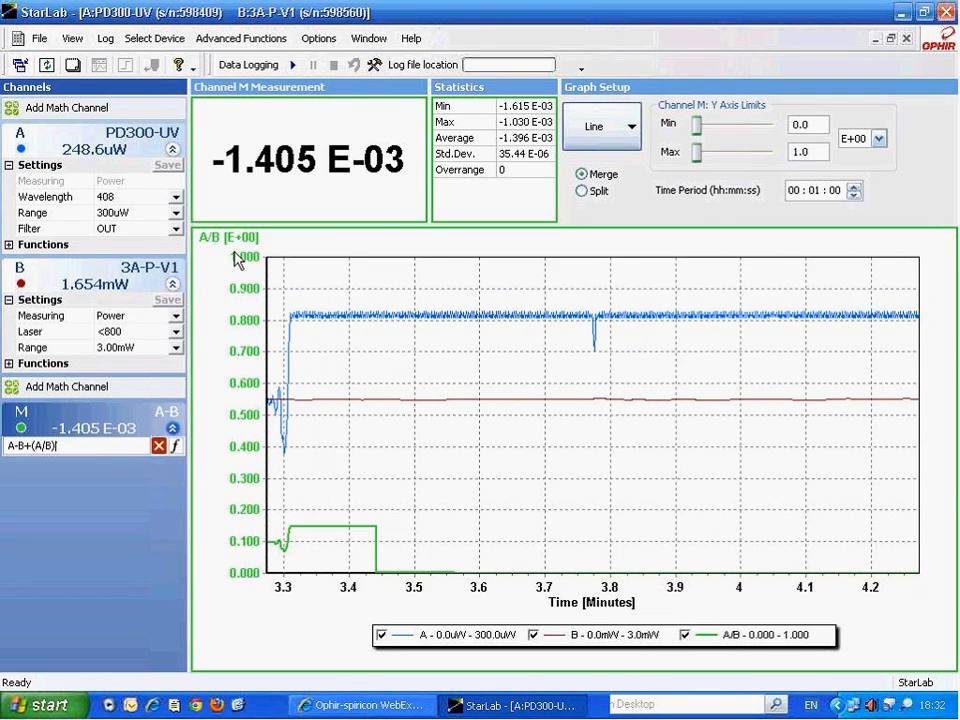
left_click(219, 232)
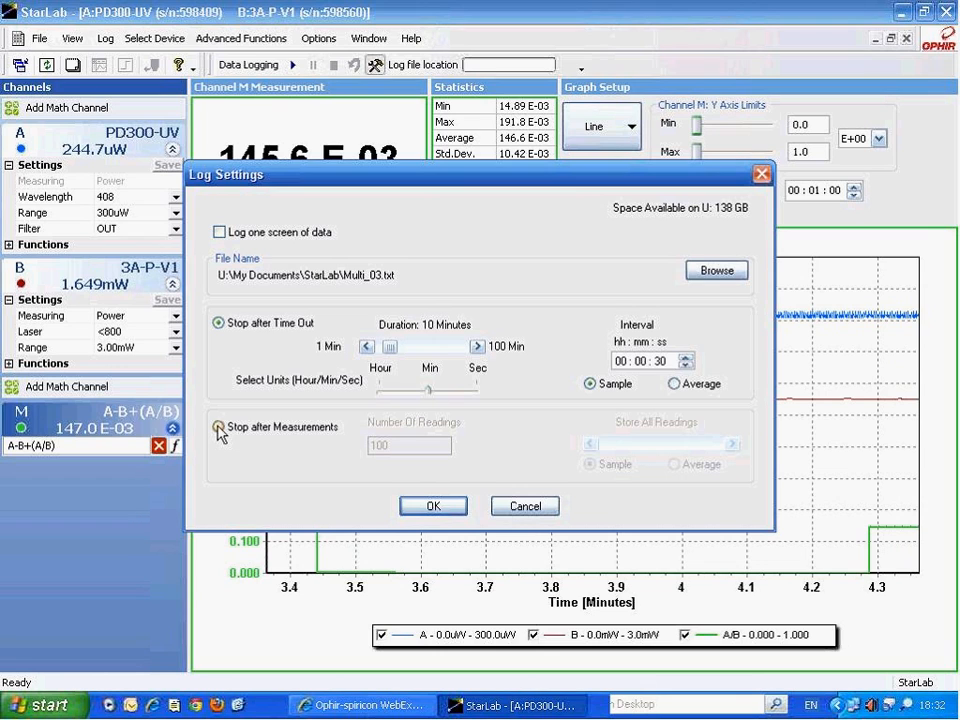
left_click(219, 427)
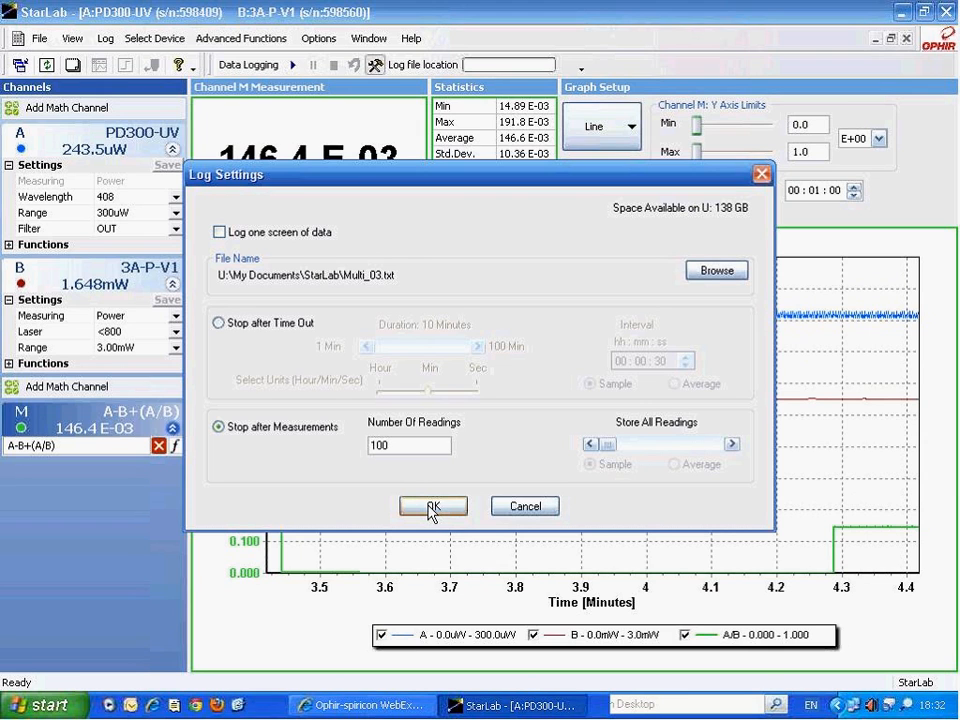
left_click(432, 508)
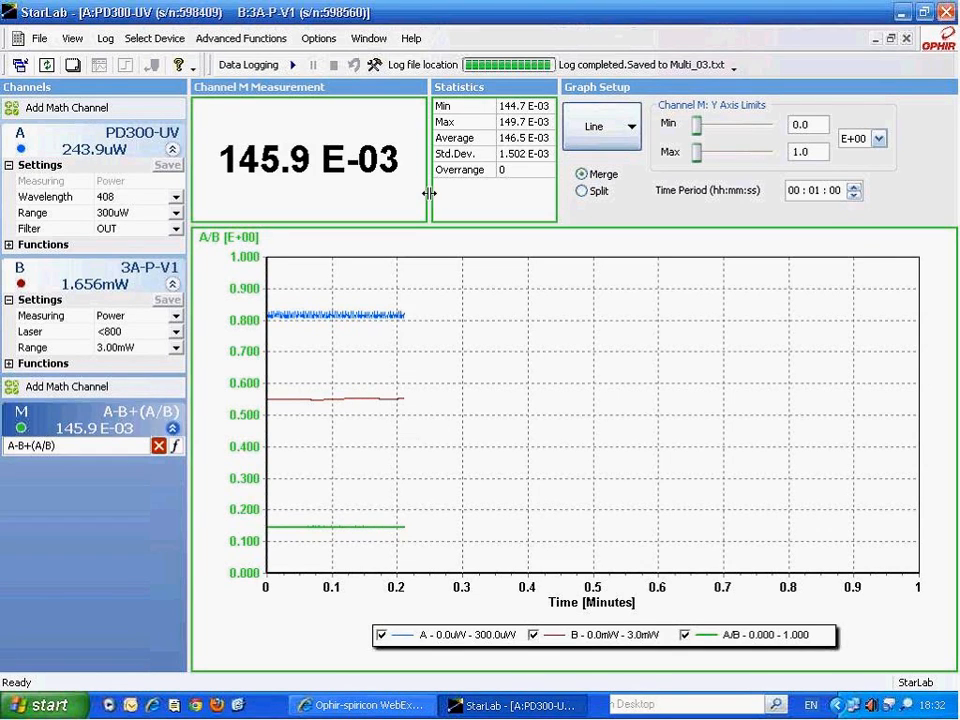
- Open Multi_03.txt from the log file folder, examine its channel details, statistics and logged readings, and close the file and folder
left_click(419, 67)
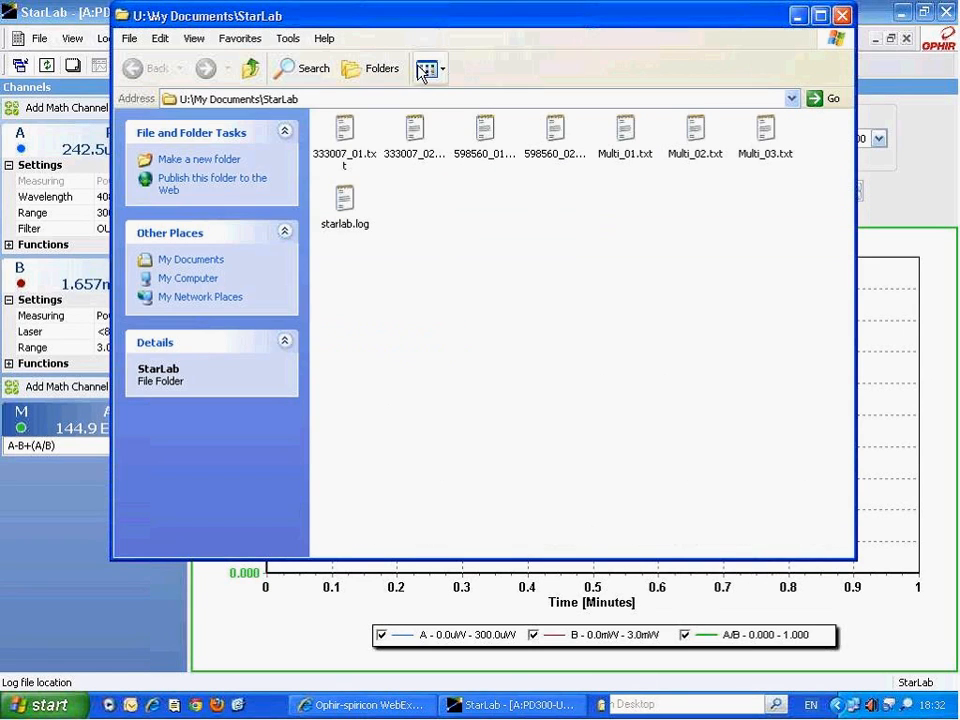
double_click(768, 150)
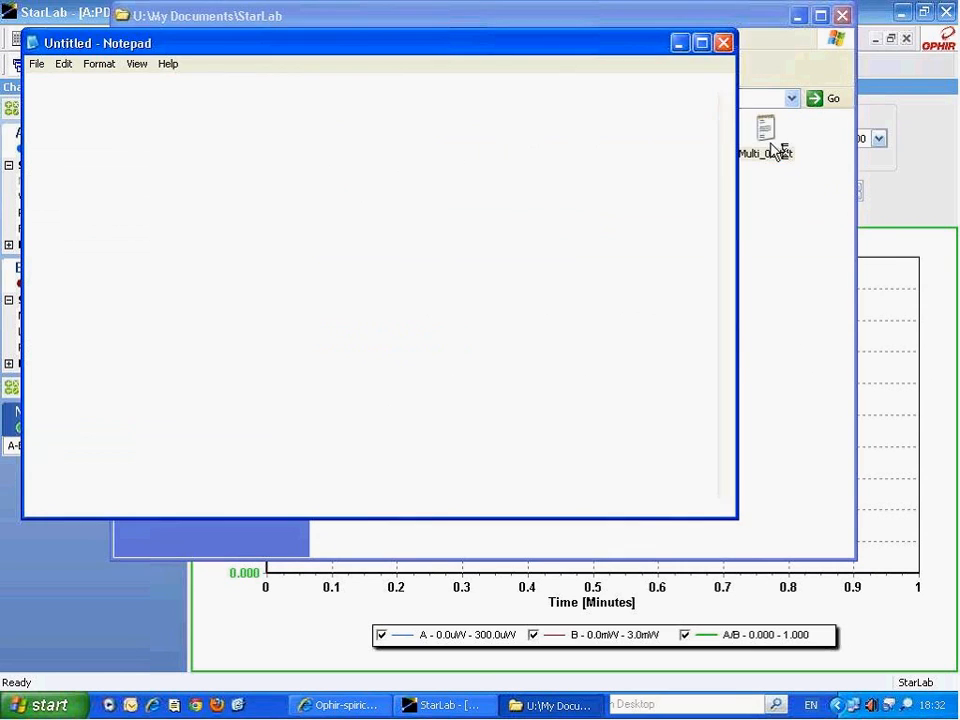
left_click(701, 43)
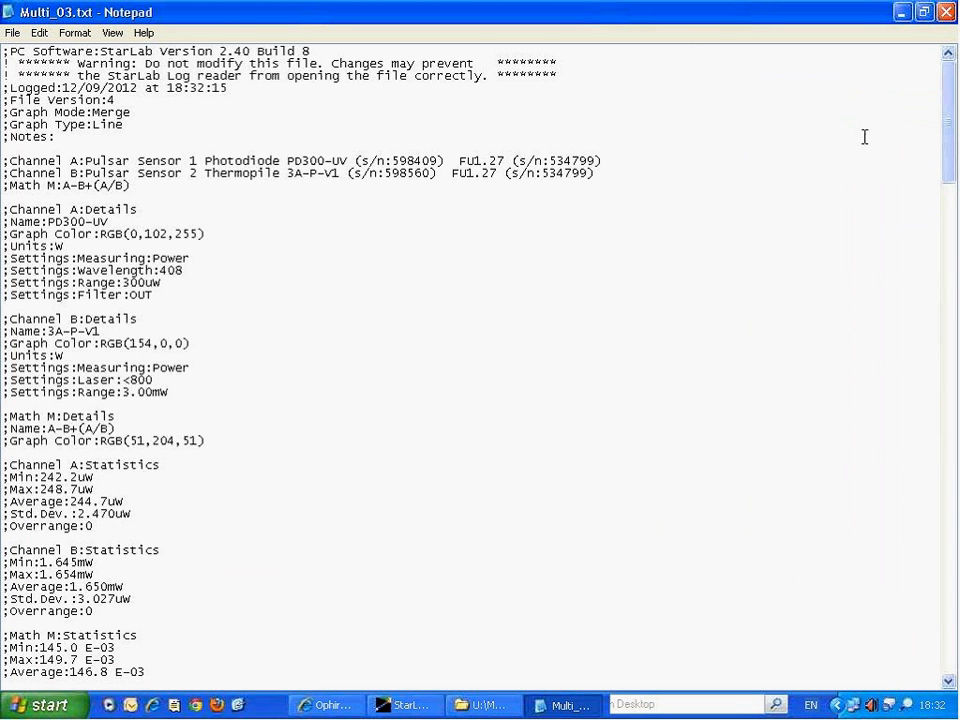
left_click_drag(950, 93, 952, 122)
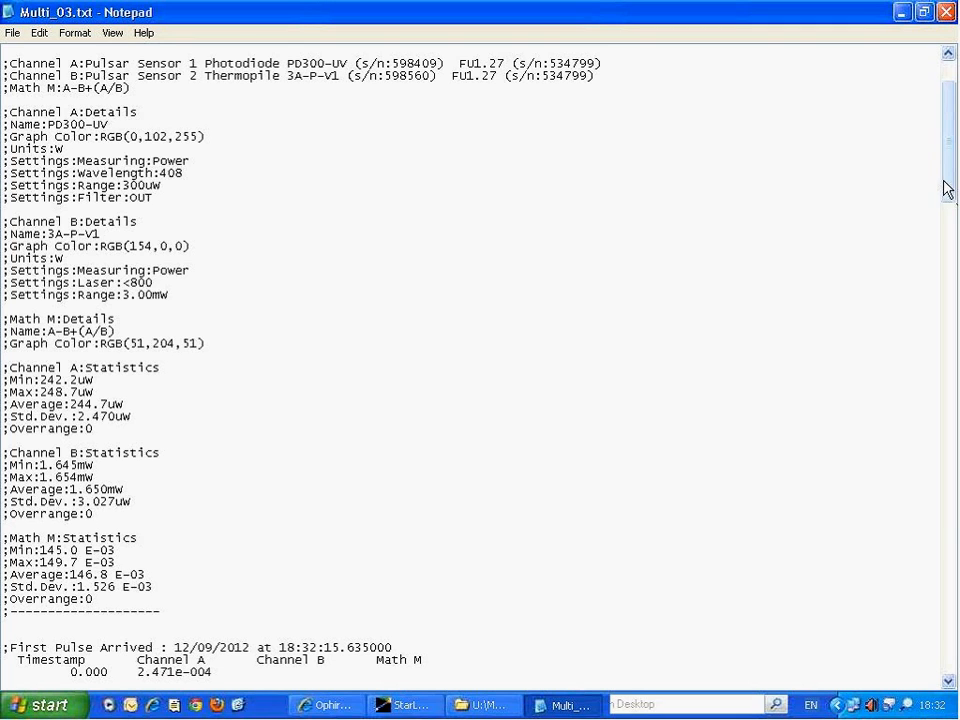
left_click_drag(950, 185, 950, 274)
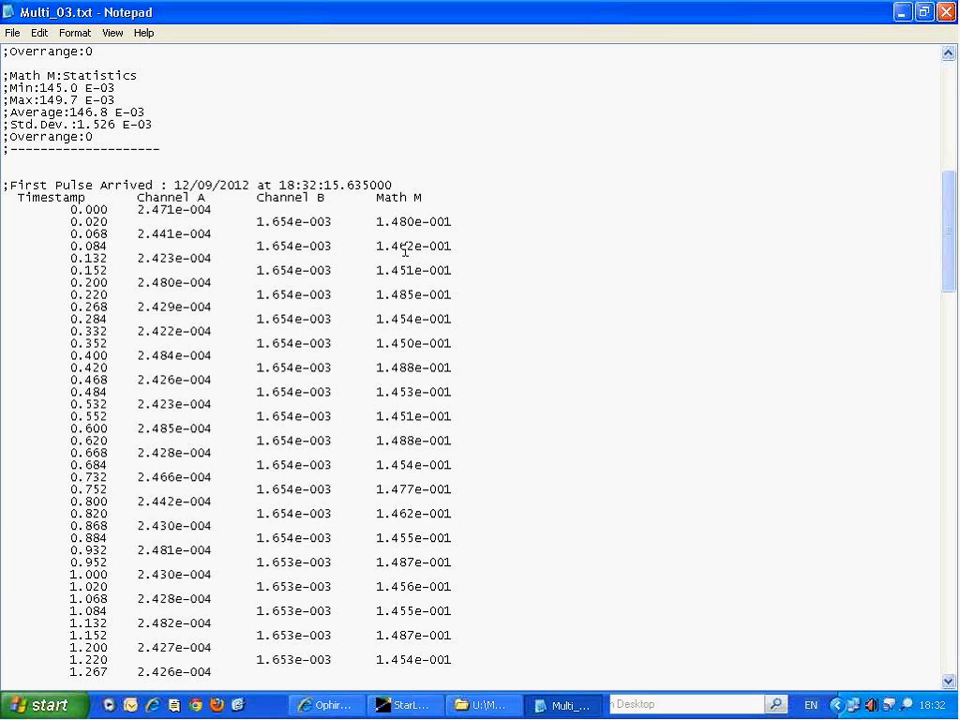
left_click(951, 17)
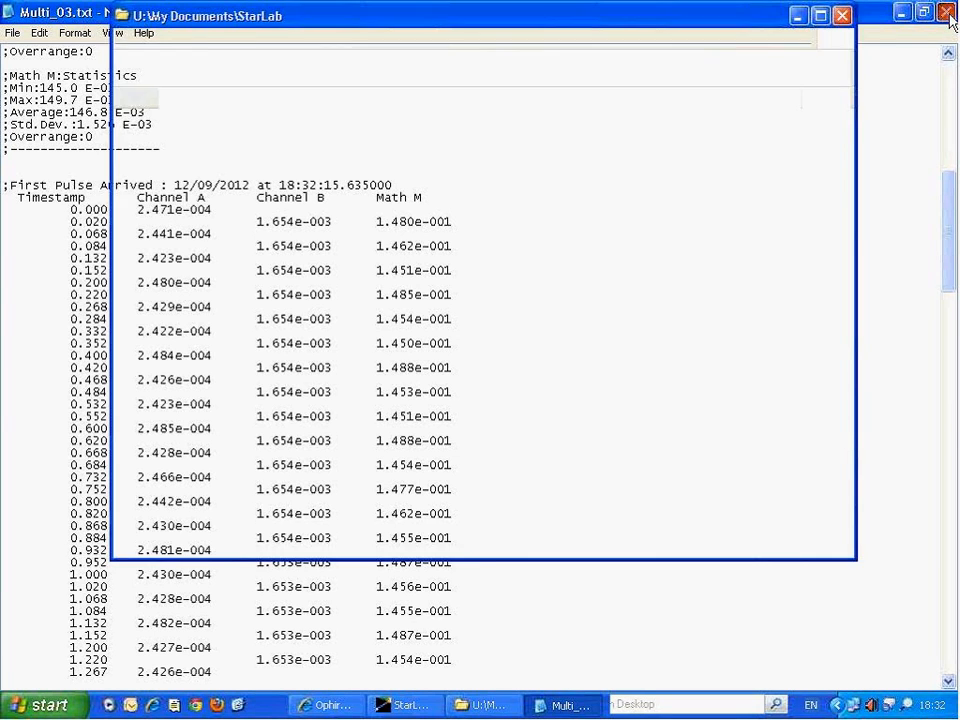
left_click(840, 17)
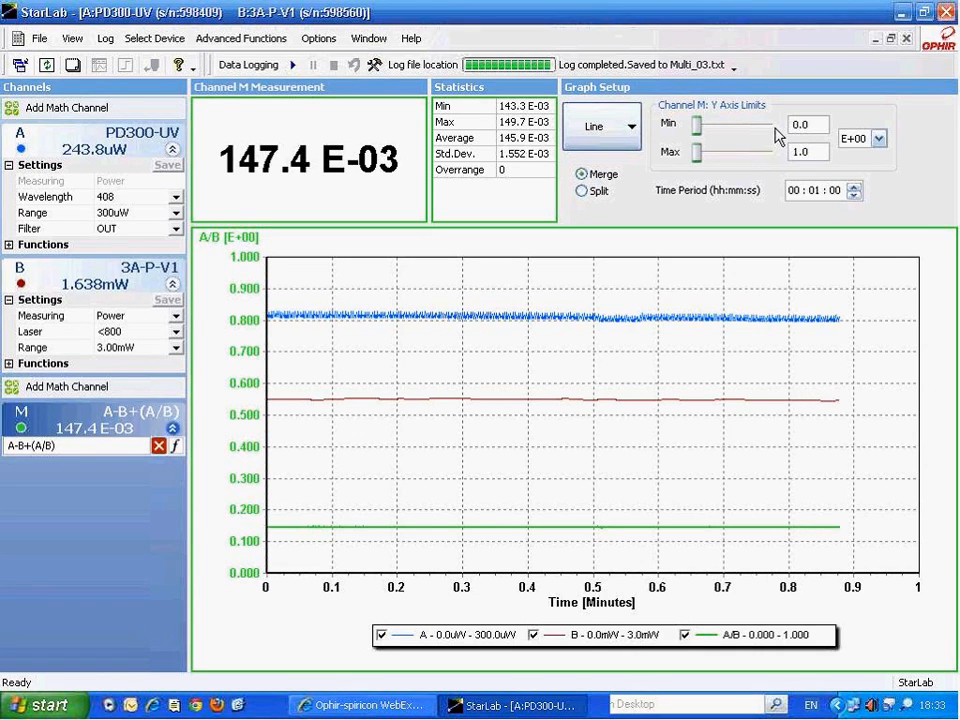
- Set the general startup preference to open the last configuration
left_click(320, 40)
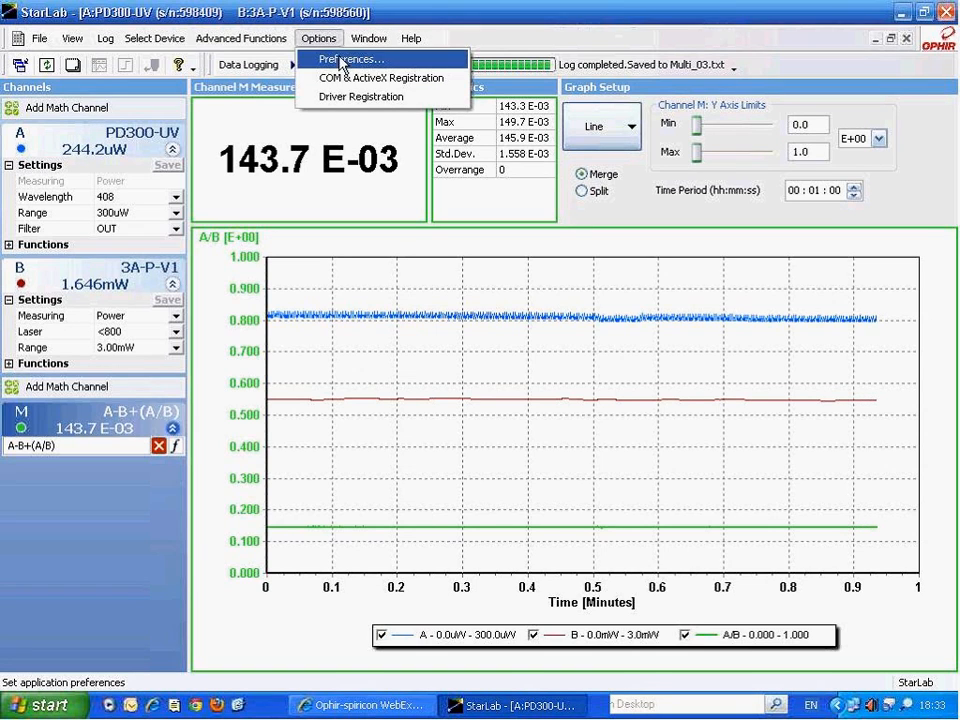
left_click(345, 59)
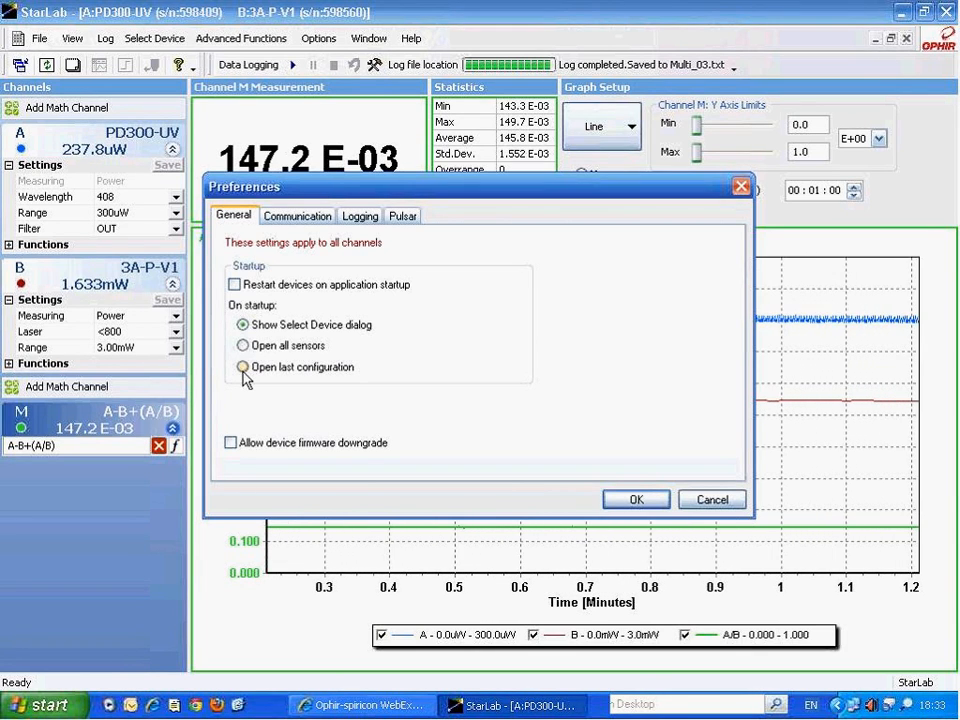
left_click(242, 367)
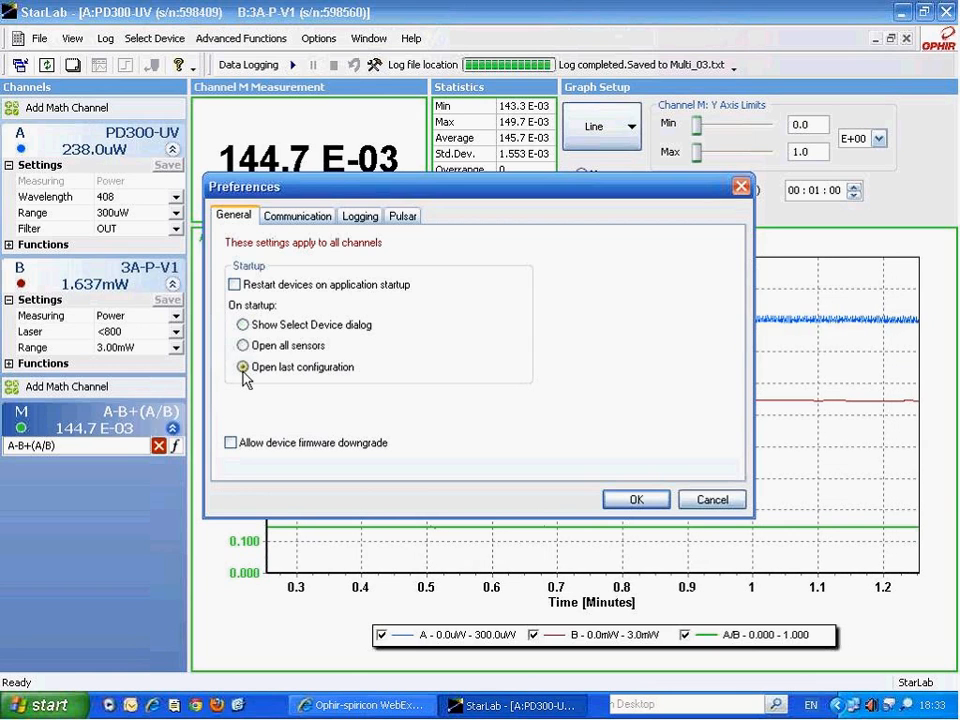
left_click(632, 499)
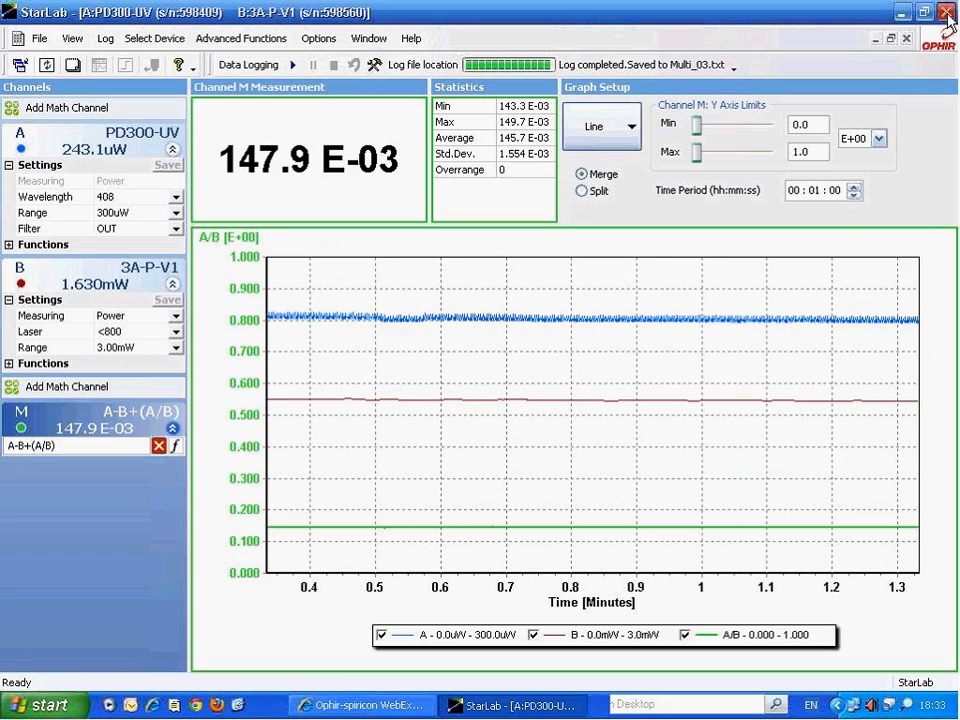
- Close StarLab and relaunch StarLab 2.40 from the desktop
left_click(947, 14)
left_click(768, 255)
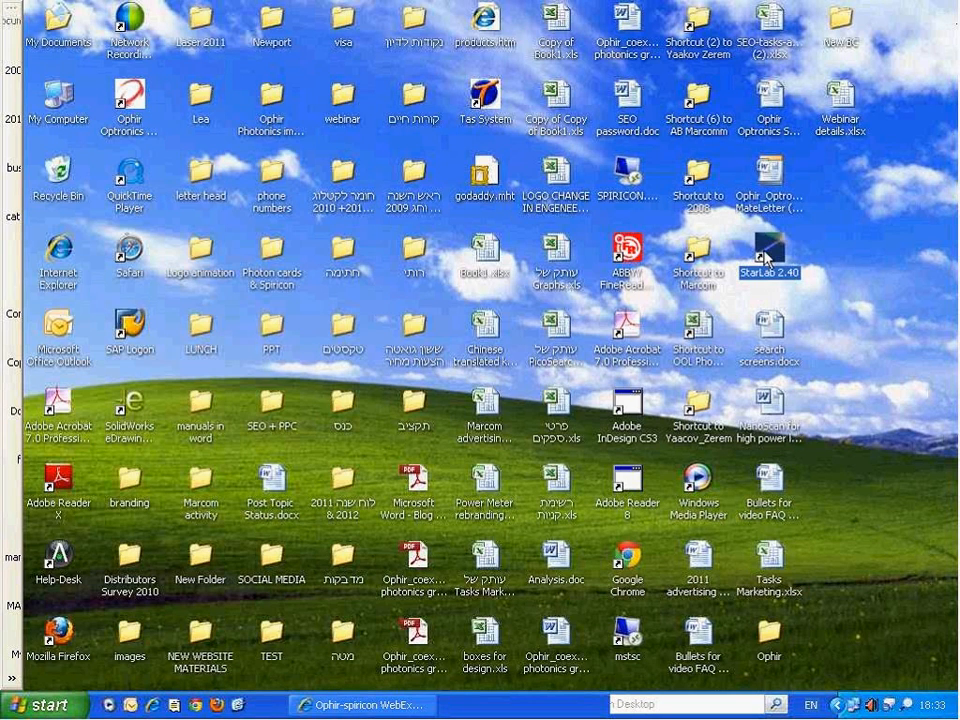
double_click(768, 255)
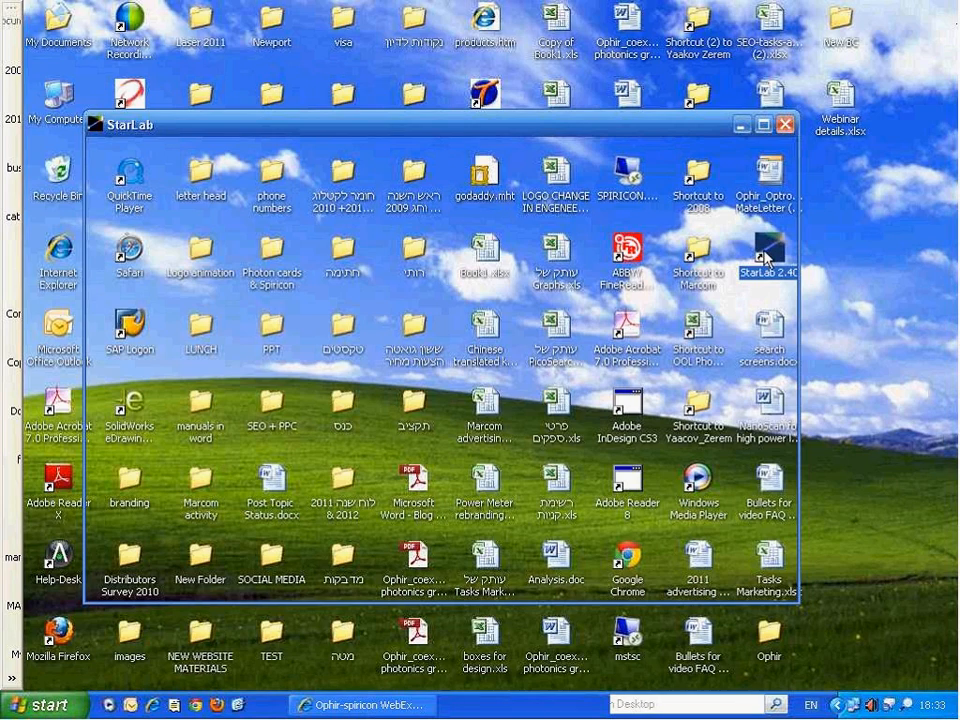